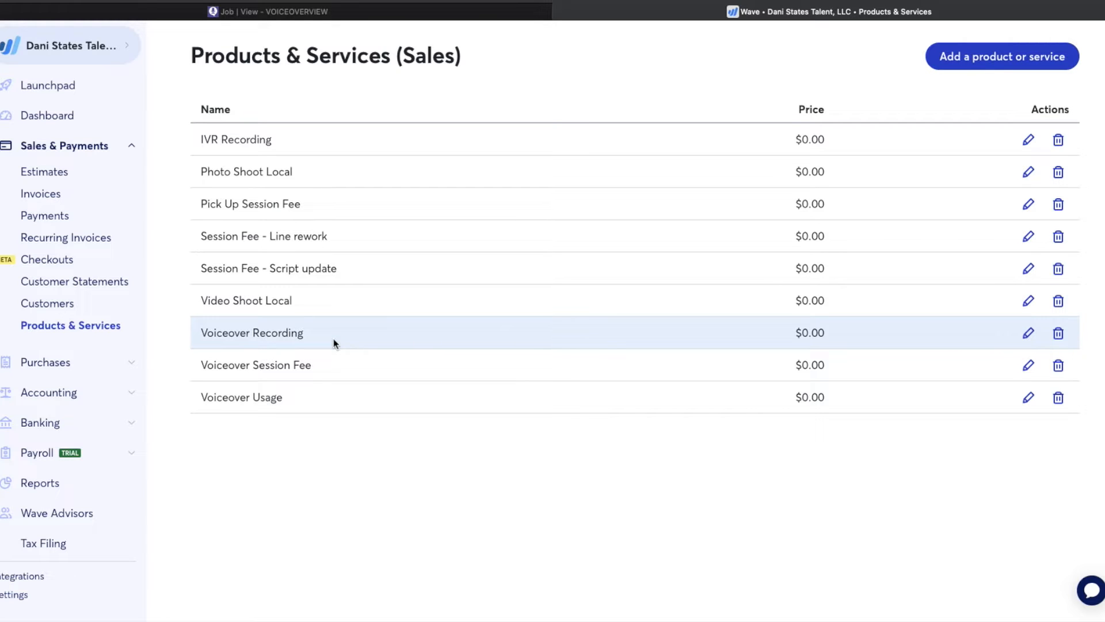
Add and save a product or service named Voiceover Recording 1, allowing its sale on invoices and assigning an income account.
left_click(1025, 64)
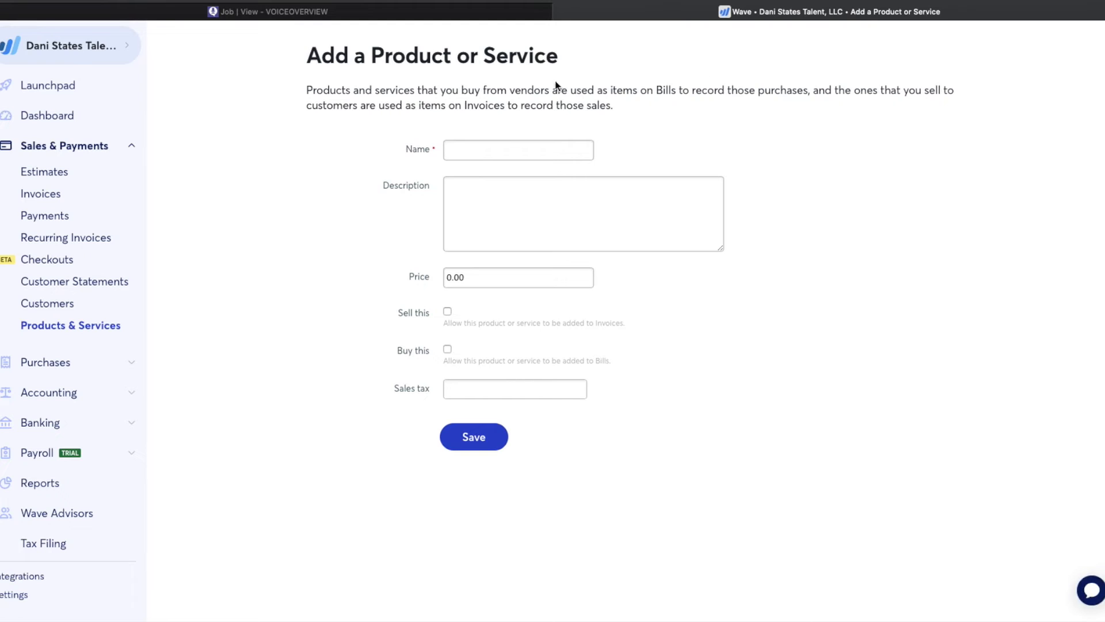
left_click(460, 149)
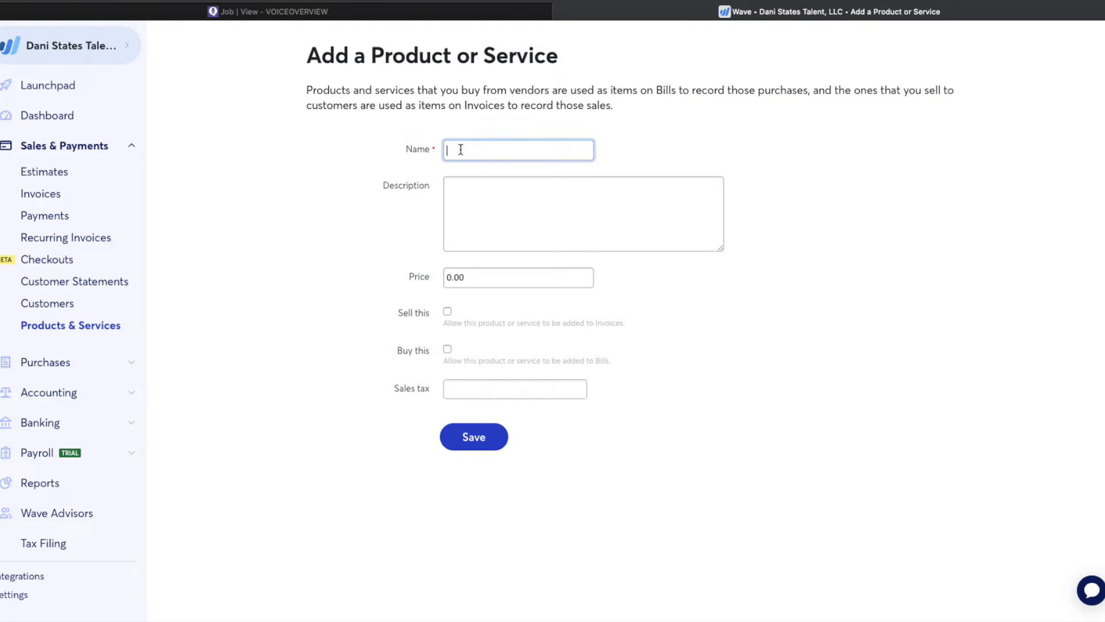
type("Voiceover Recording 1")
left_click(475, 192)
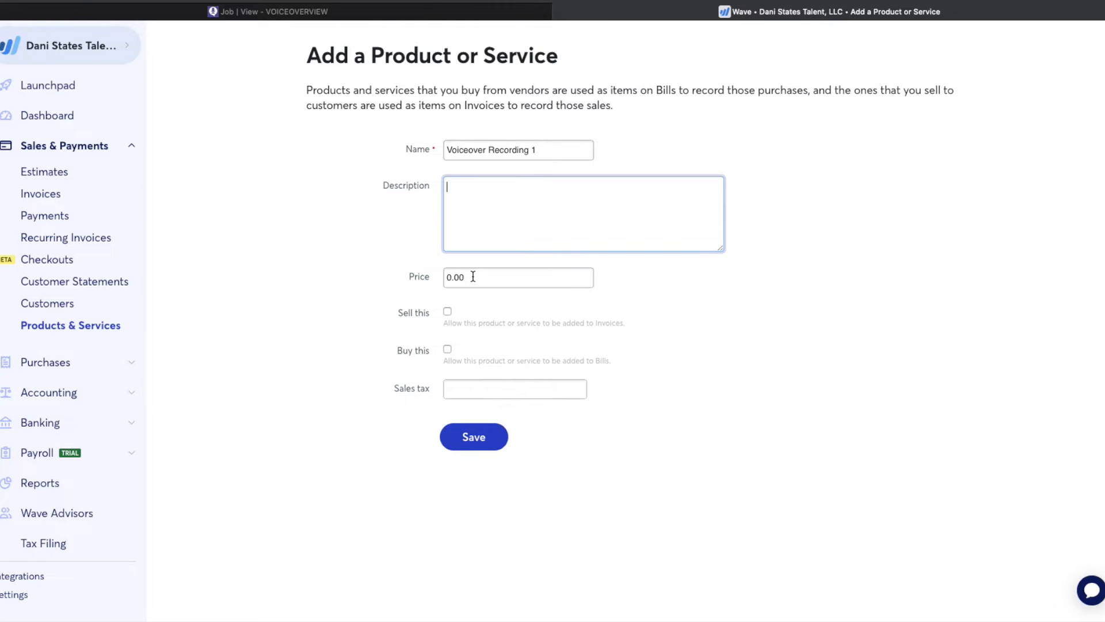
left_click(448, 314)
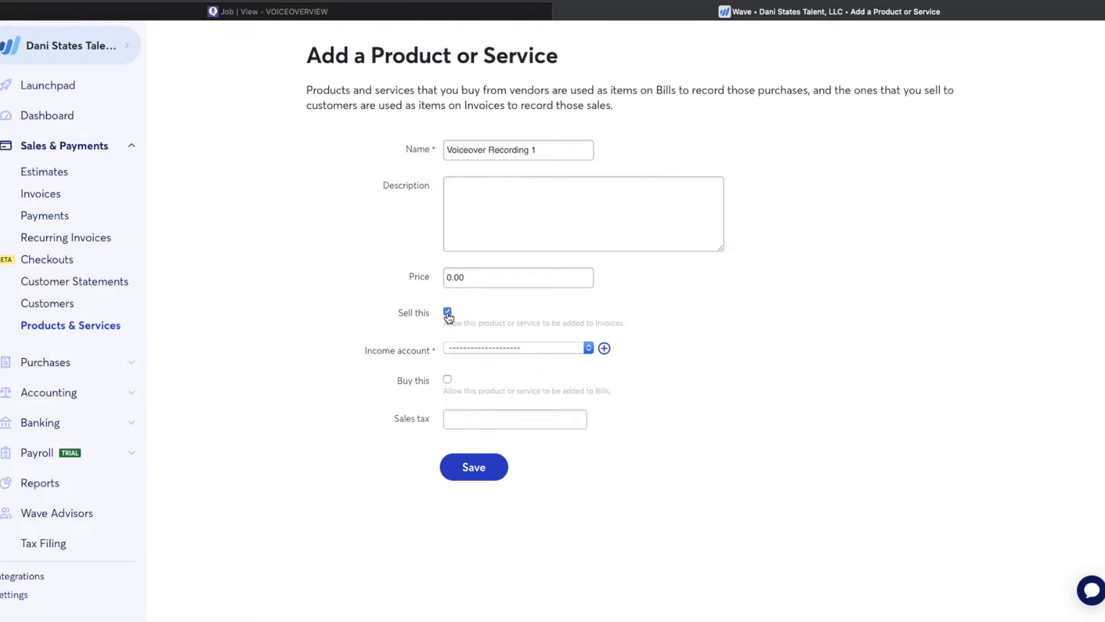
left_click(471, 349)
left_click(470, 374)
left_click(471, 466)
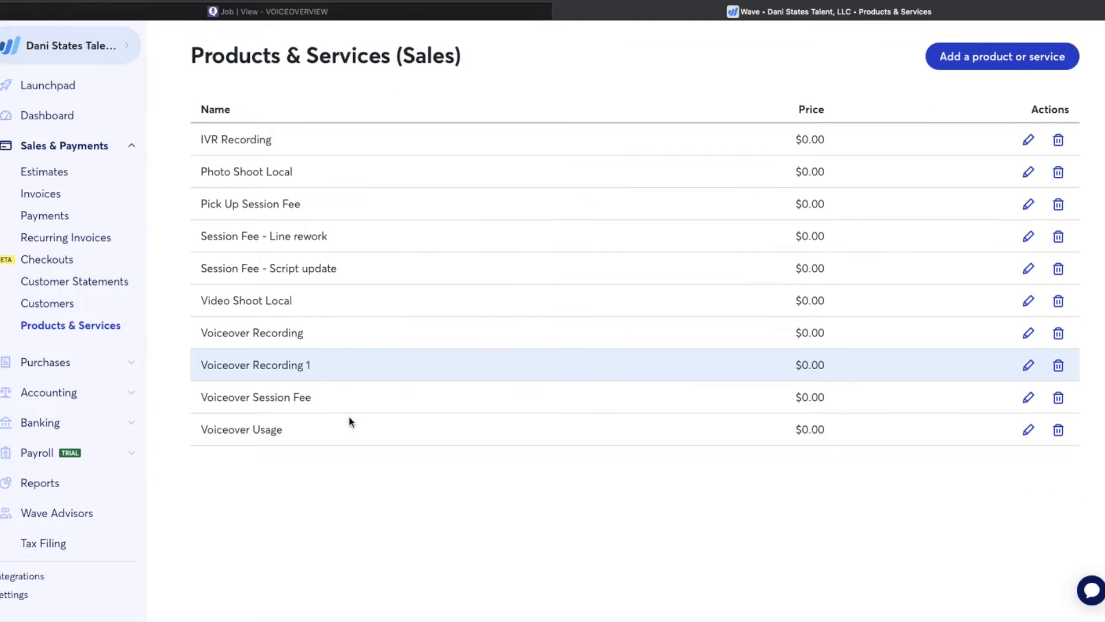
Switch to VoiceOverview and start a new Wave invoice for the Oxygenics - Contour HH job.
left_click(313, 14)
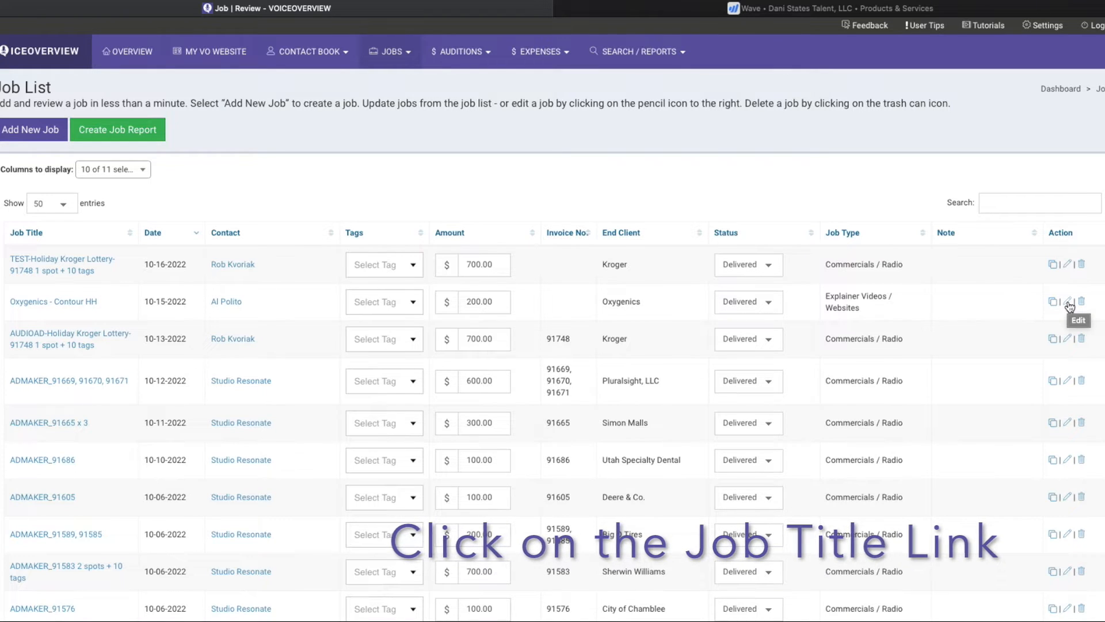
left_click(36, 303)
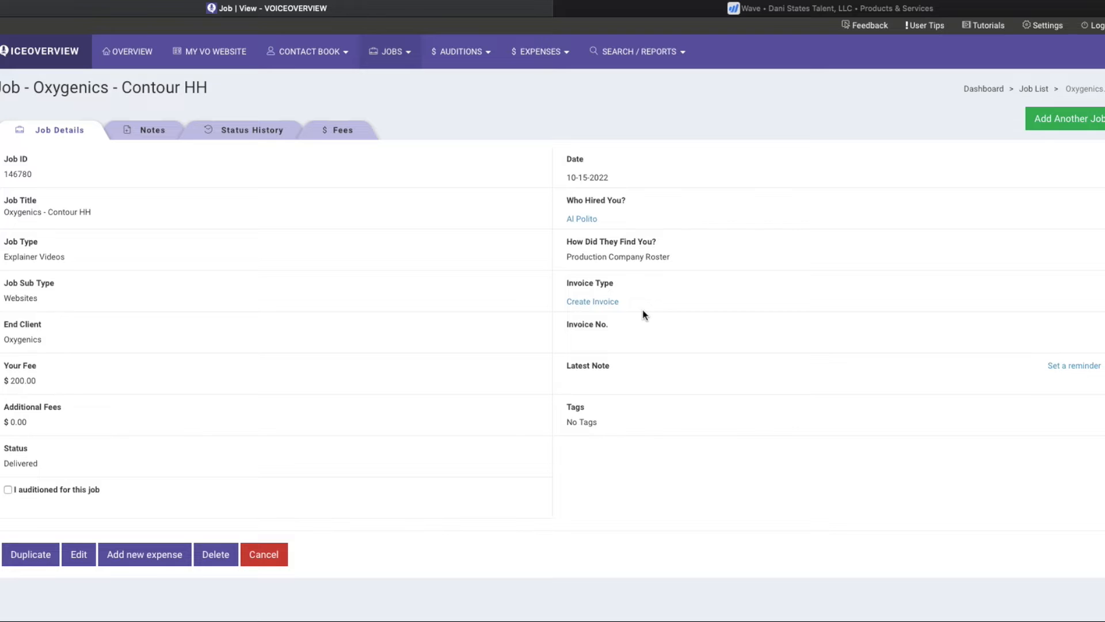
left_click(592, 307)
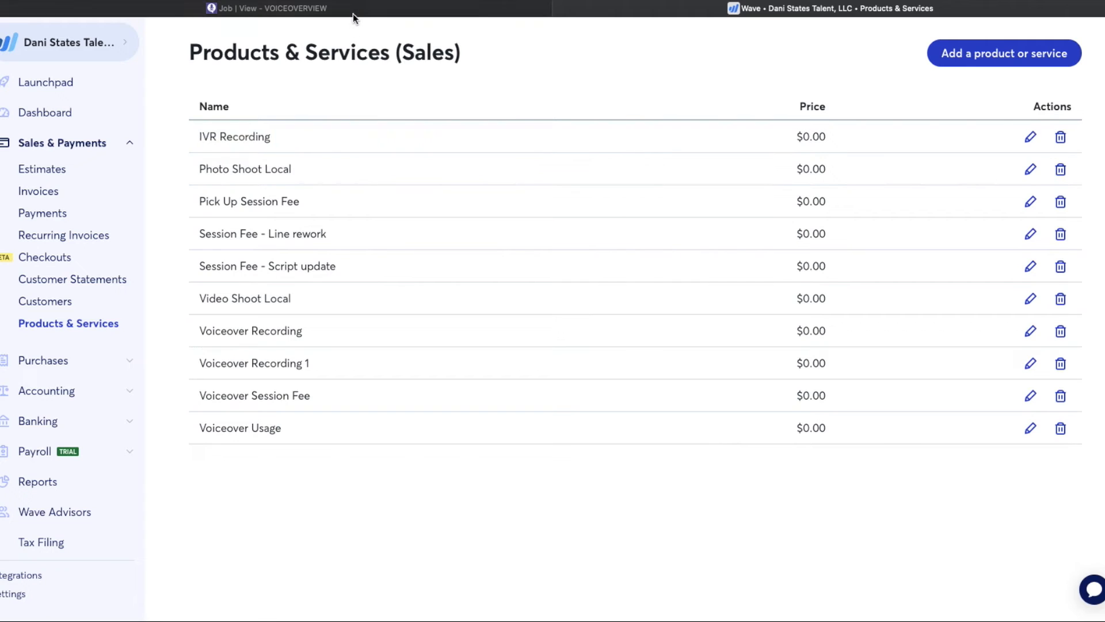
mouse_move(354, 12)
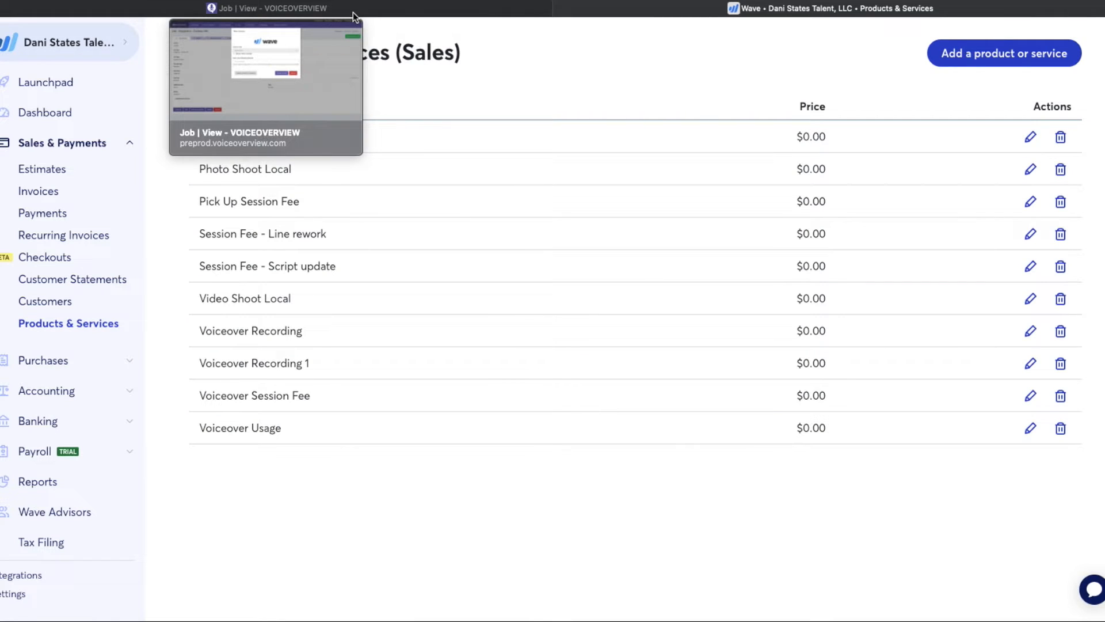
left_click(353, 12)
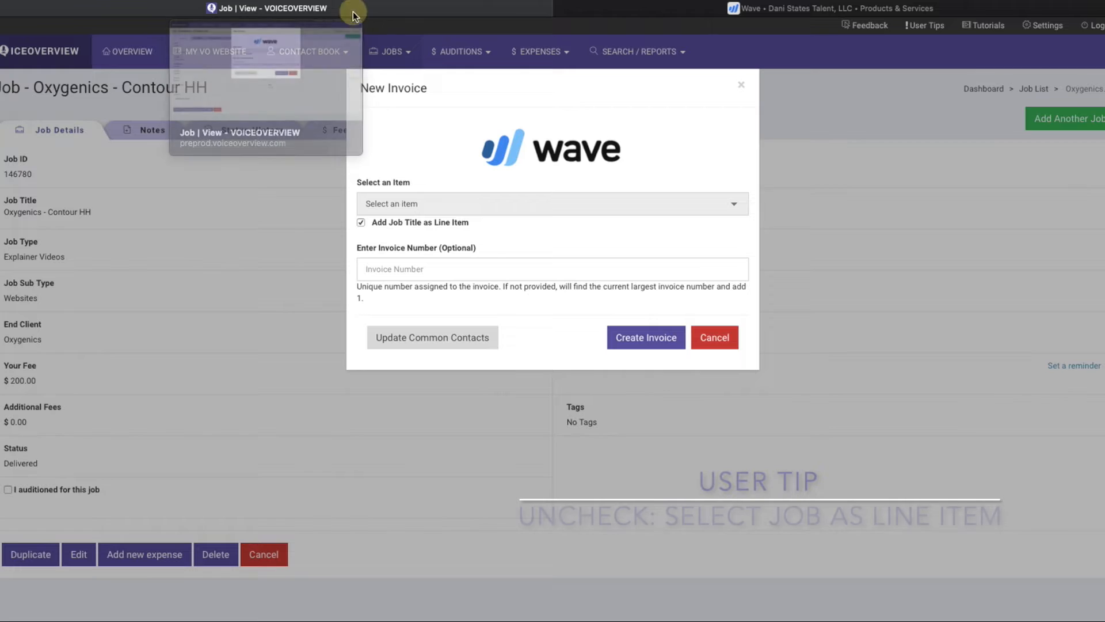
Turn off adding the job title as a line item and select Voiceover Recording as the invoice item.
left_click(361, 223)
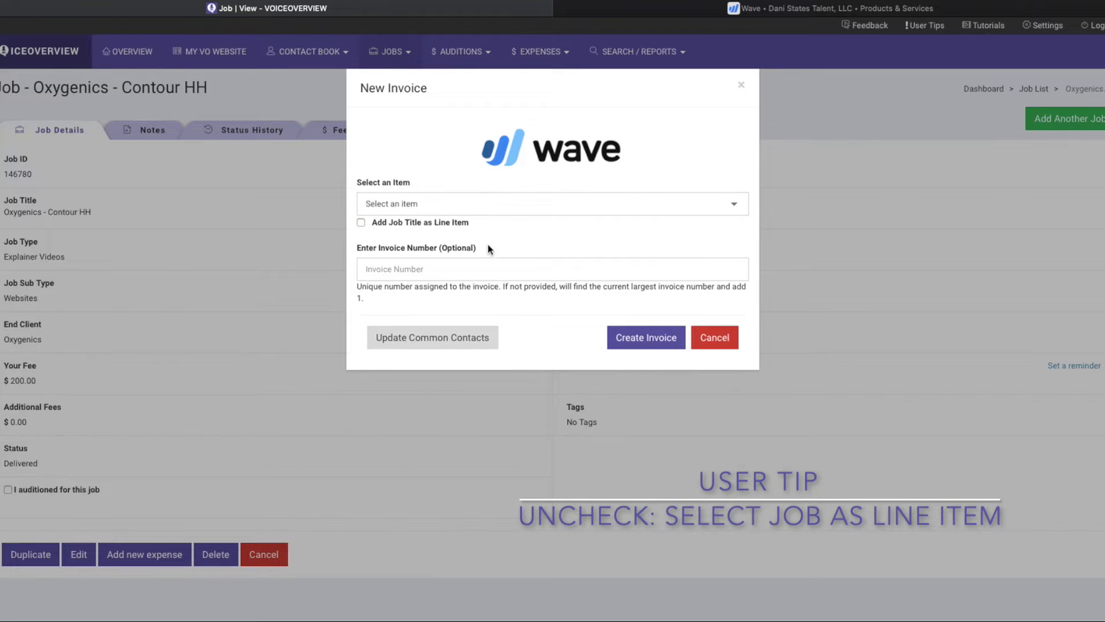
left_click(406, 205)
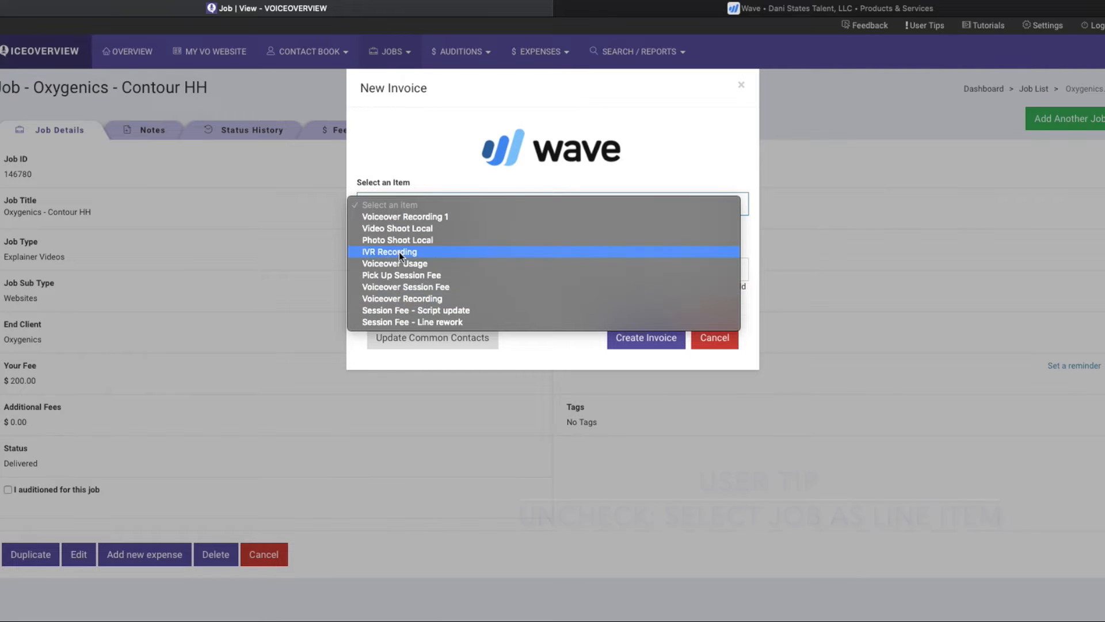
left_click(417, 297)
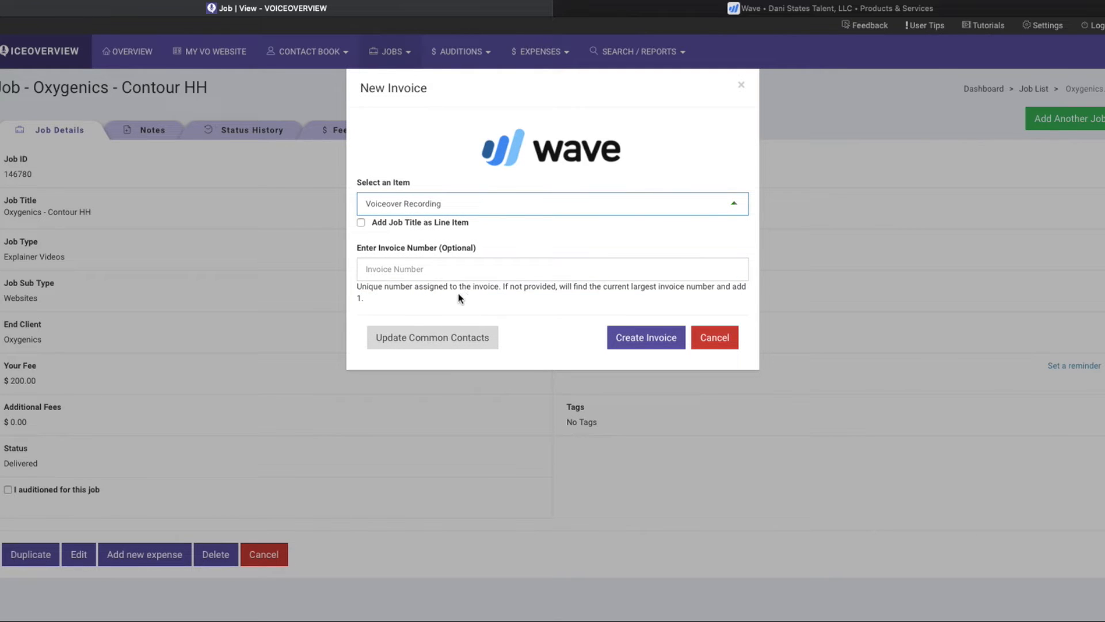
Update the common contacts and create the Oxygenics invoice with invoice number 2733.
left_click(408, 271)
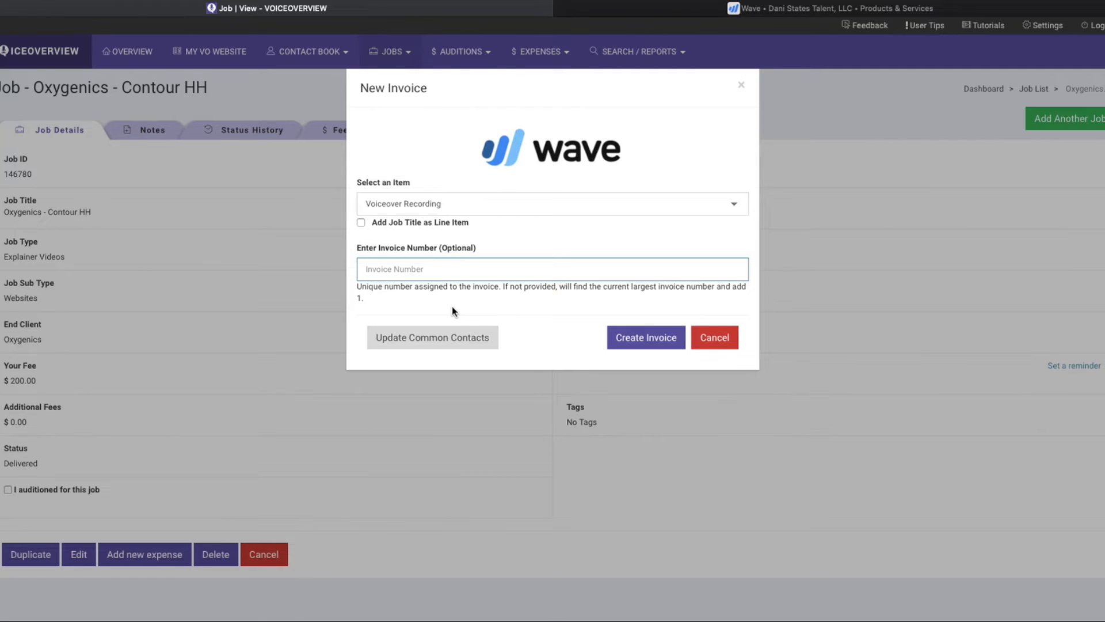
type("2733")
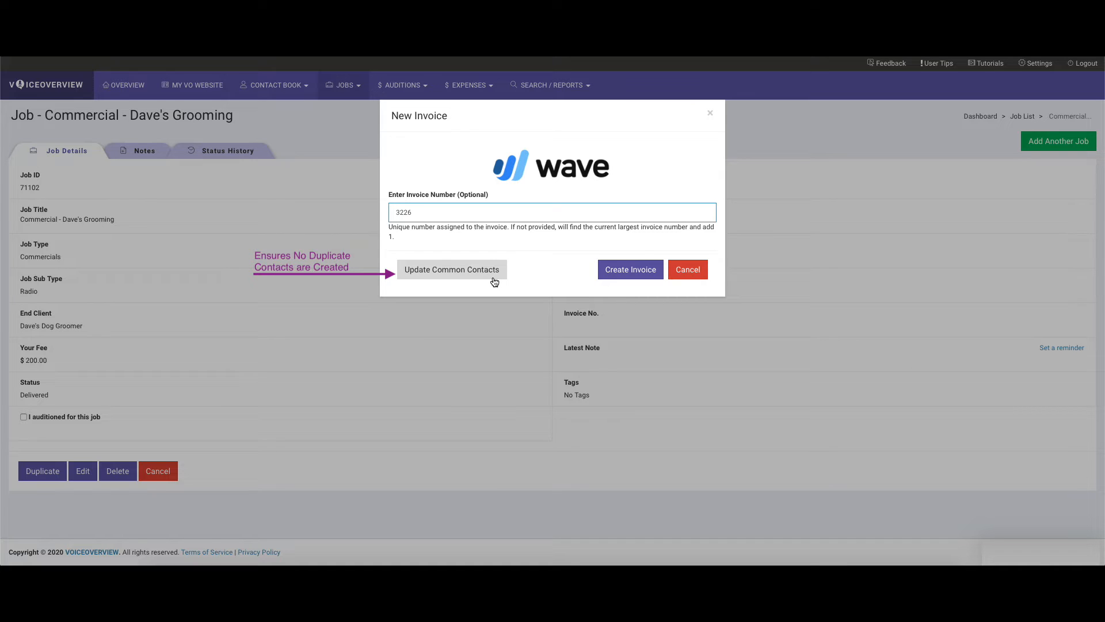
left_click(494, 281)
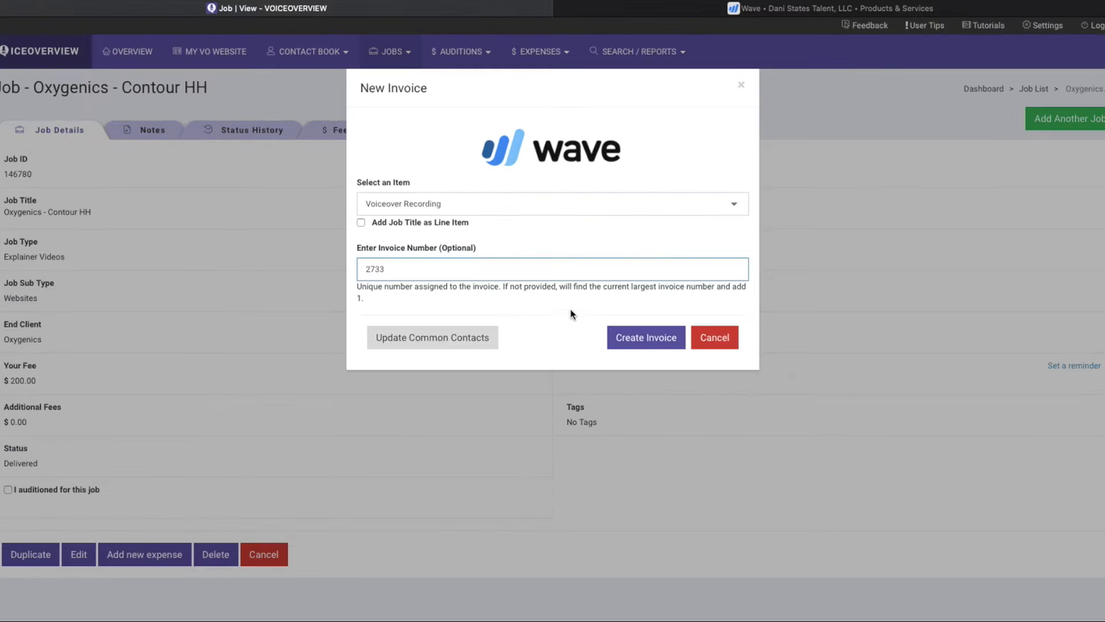
left_click(651, 344)
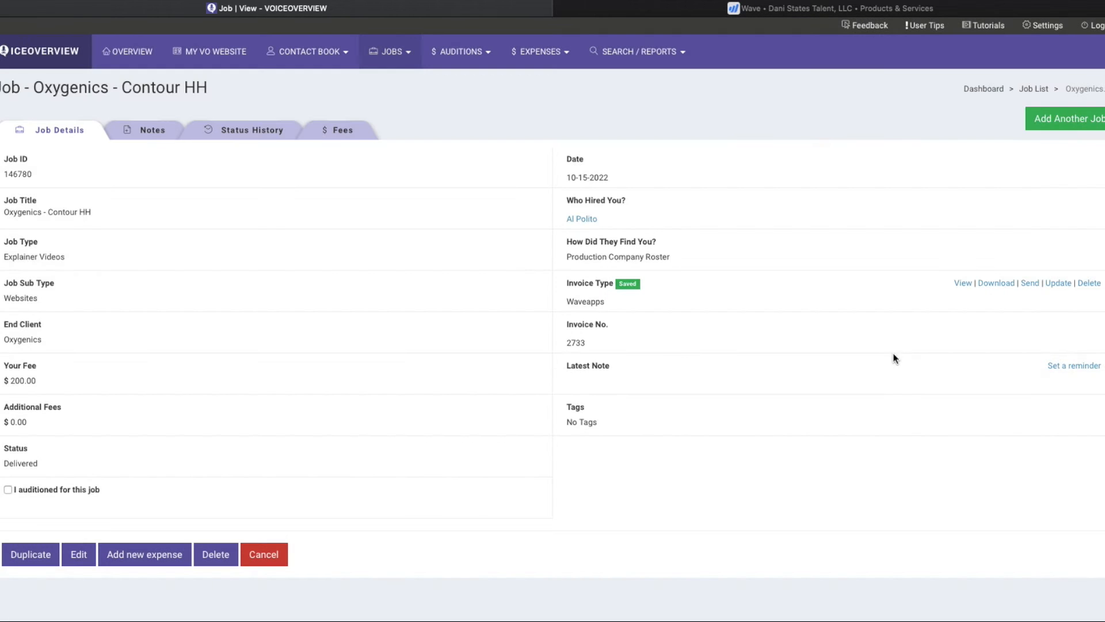
Review the customer preview of the Oxygenics invoice, including its line item, amount due and notes.
left_click(963, 283)
scroll(651, 380, "down", 7)
scroll(651, 380, "down", 2)
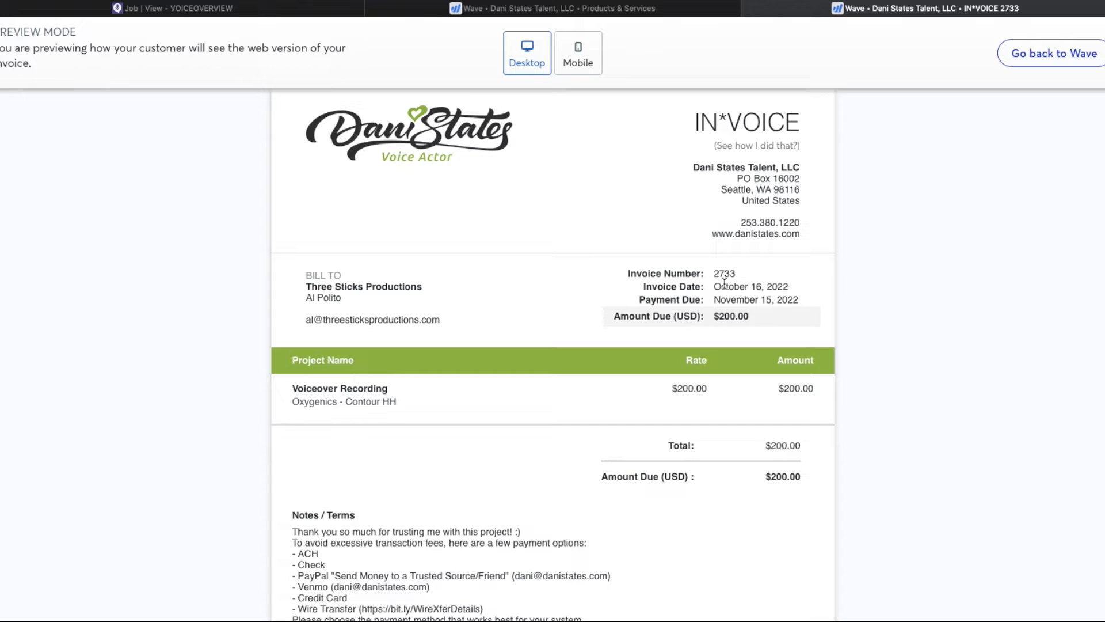
scroll(538, 435, "down", 3)
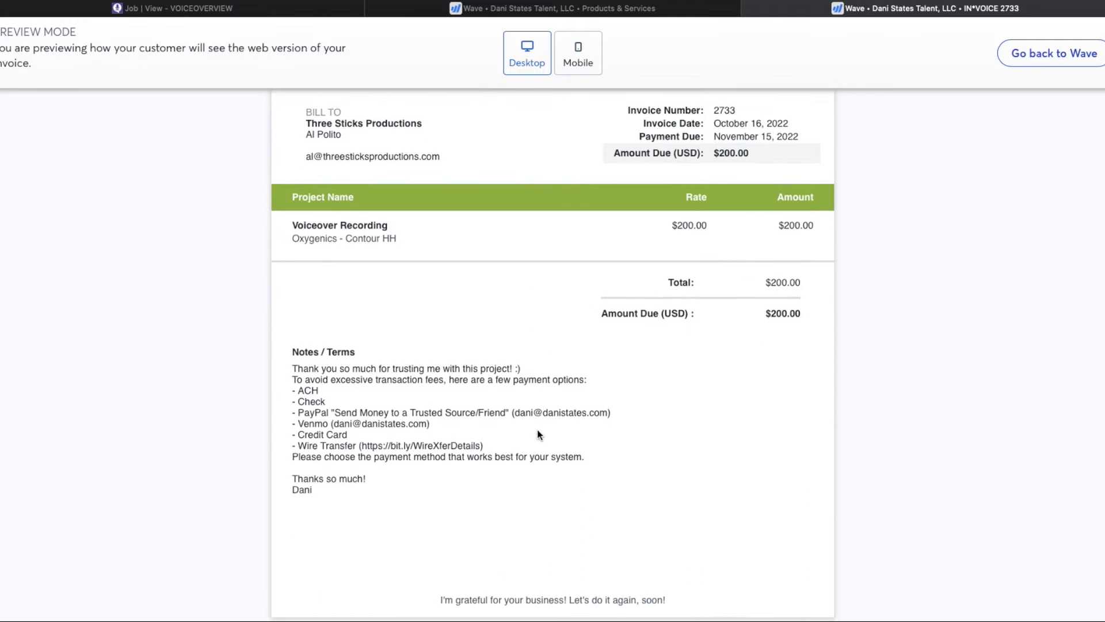
scroll(538, 435, "up", 10)
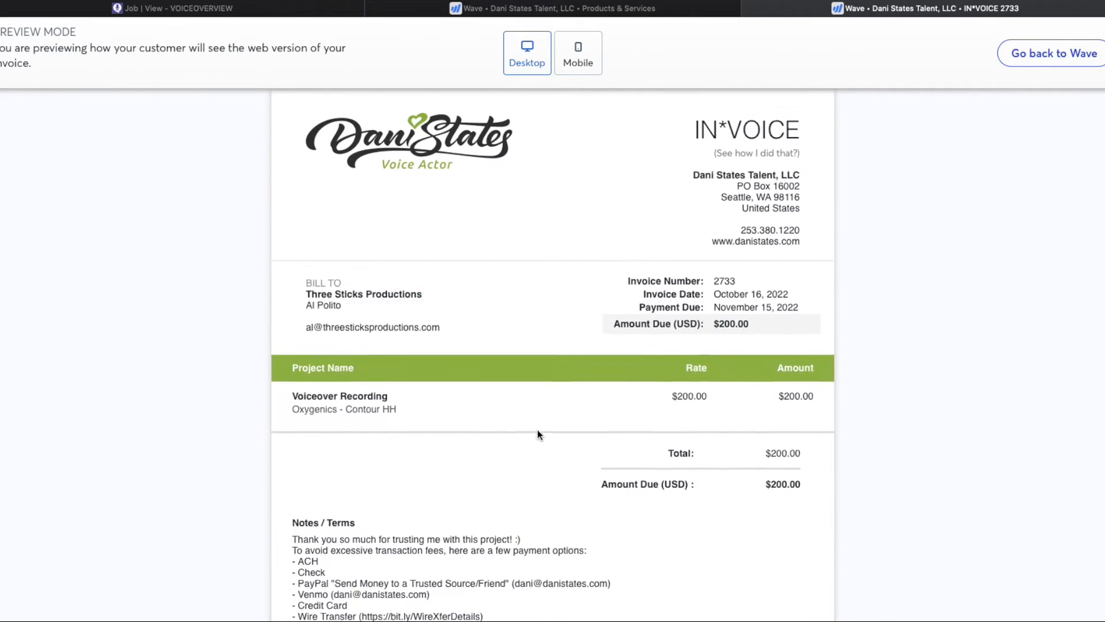
Start sending the invoice from the VoiceOverview job, with the subject "Oxygenics Invoice from" followed by the sender's first name.
left_click(172, 8)
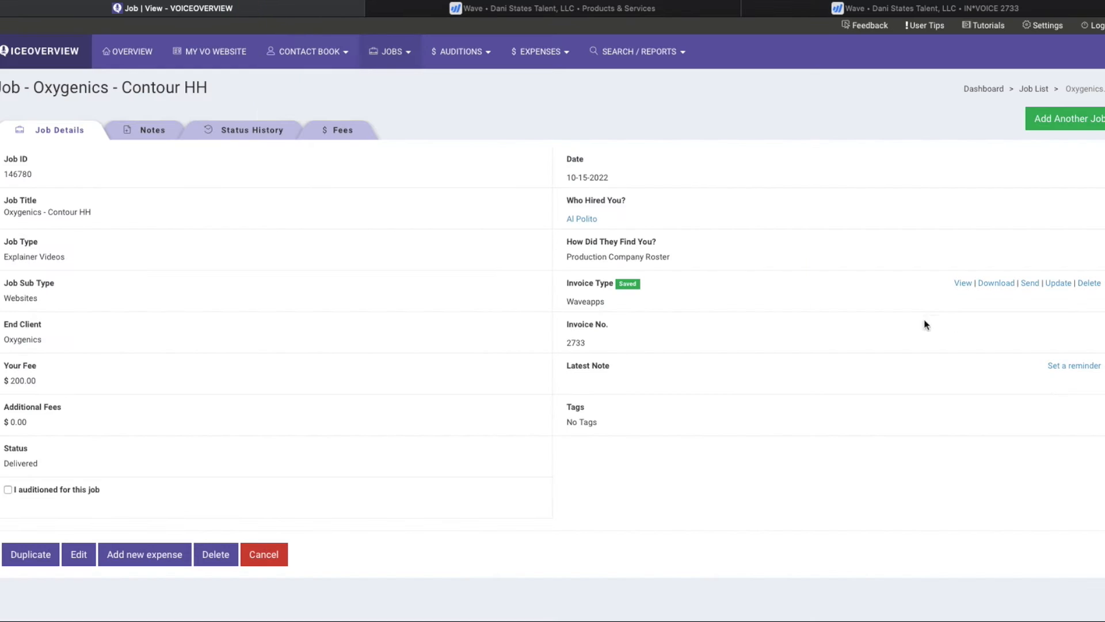
left_click(1032, 285)
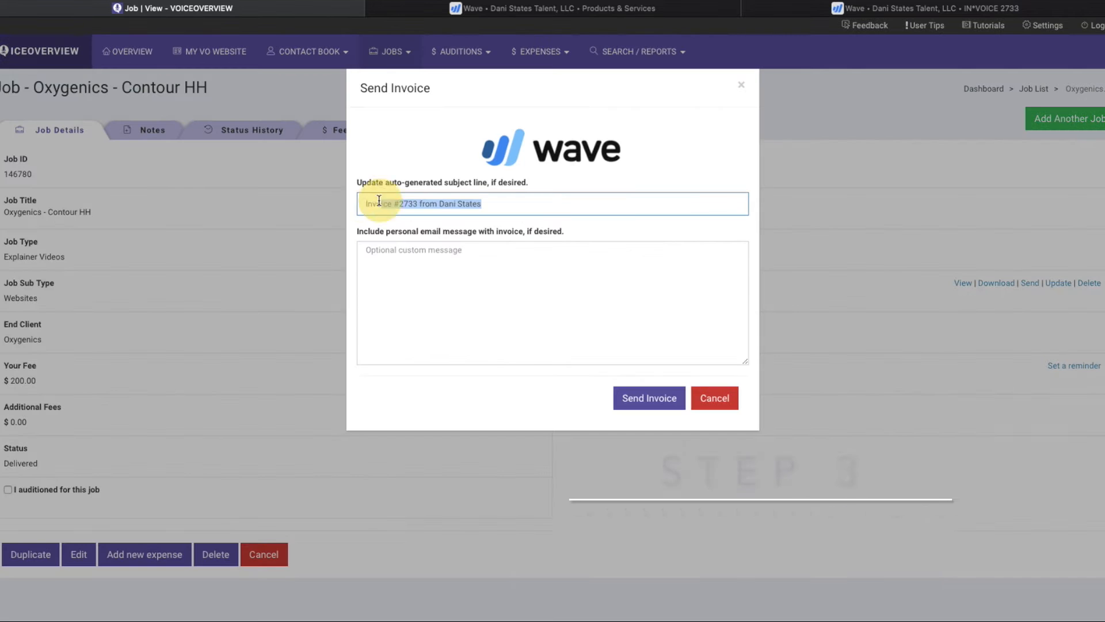
type("Oxygenics Invoice from Dani")
key("Tab")
Begin the email message with a greeting to both contacts and "I'm back from my trip! Will send a fun video this week. :)".
type("Hey Stephanie and Al!")
key("Return")
type("I'm back from my trip! Will send pi")
key("BackSpace")
key("BackSpace")
type("a fun video this week. :)")
key("Return")
Add the message line "In the meantime, here's my invoice for our last project." followed by a blank line.
type("In the meantime, here's my invoice for our last project.")
key("Return")
key("Return")
Close the message with "Let me know when they're ready to go with the next one!", "Chat soon!" and the sender's first name, and send the invoice.
type("Let me know when they're ready to go with the next one!")
key("Return")
type("Chat soon!")
key("Return")
type("Dani")
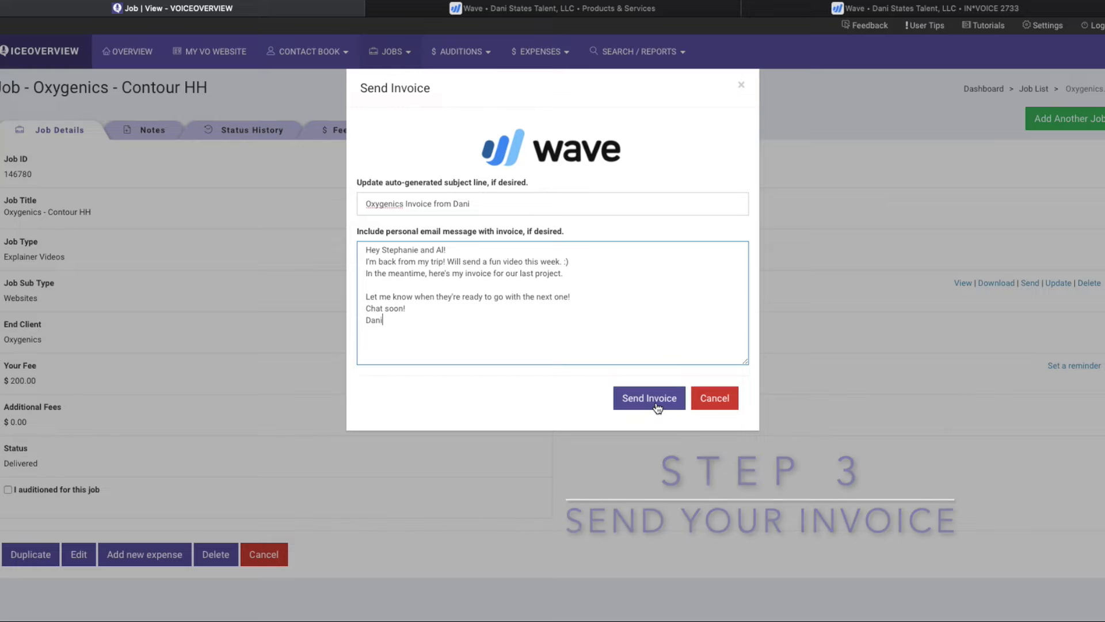
left_click(656, 403)
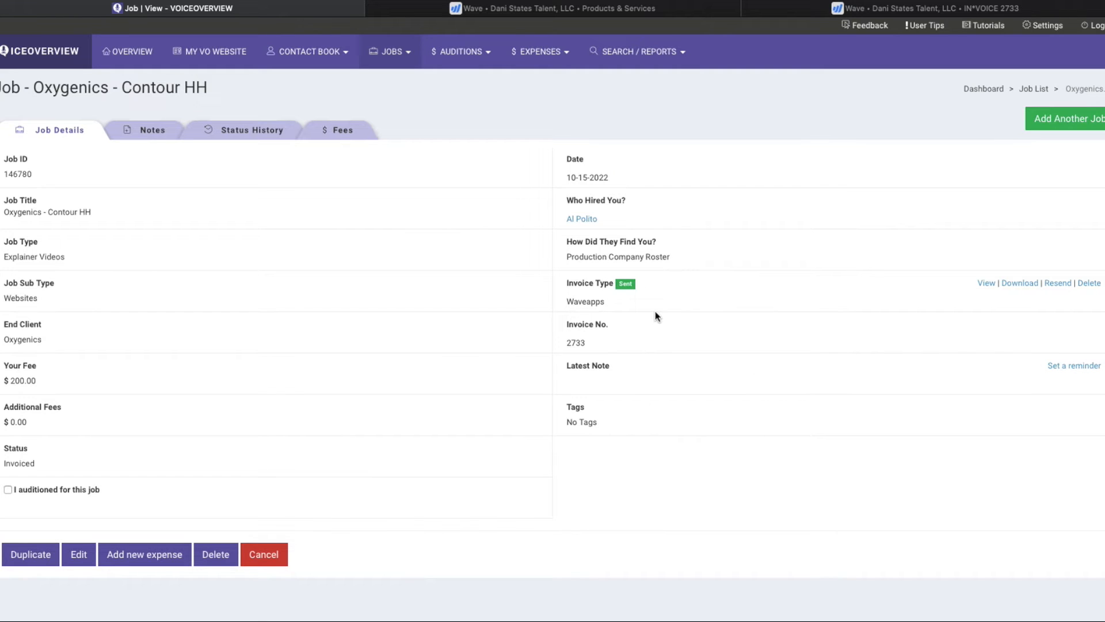
Open the TEST-Holiday Kroger Lottery-91748 1 spot + 10 tags job from the full job list and start a new invoice.
mouse_move(392, 53)
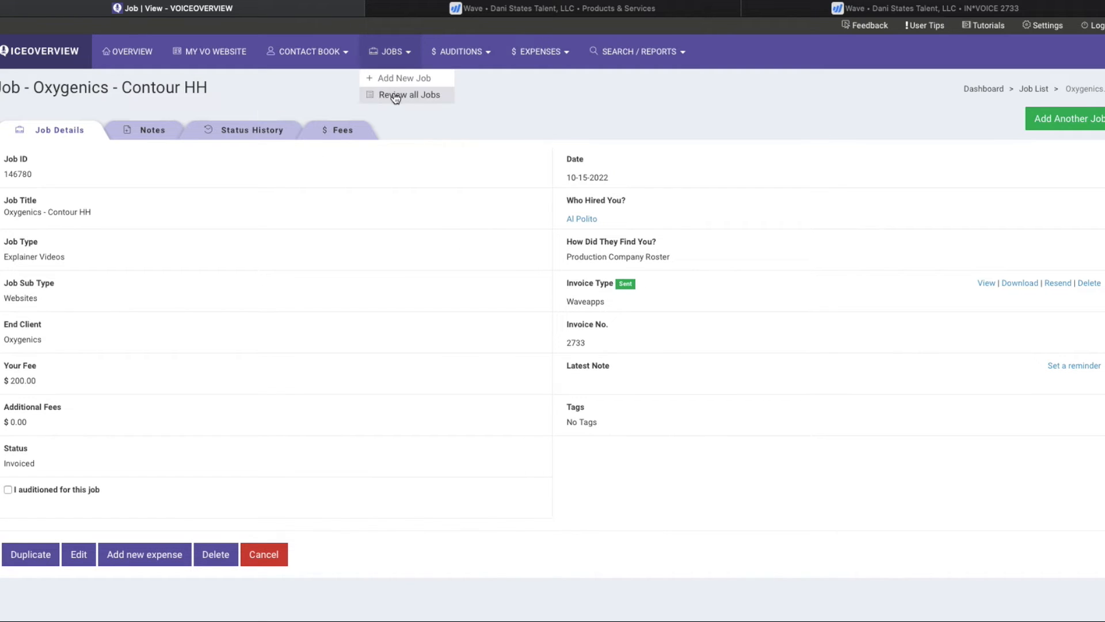
left_click(396, 97)
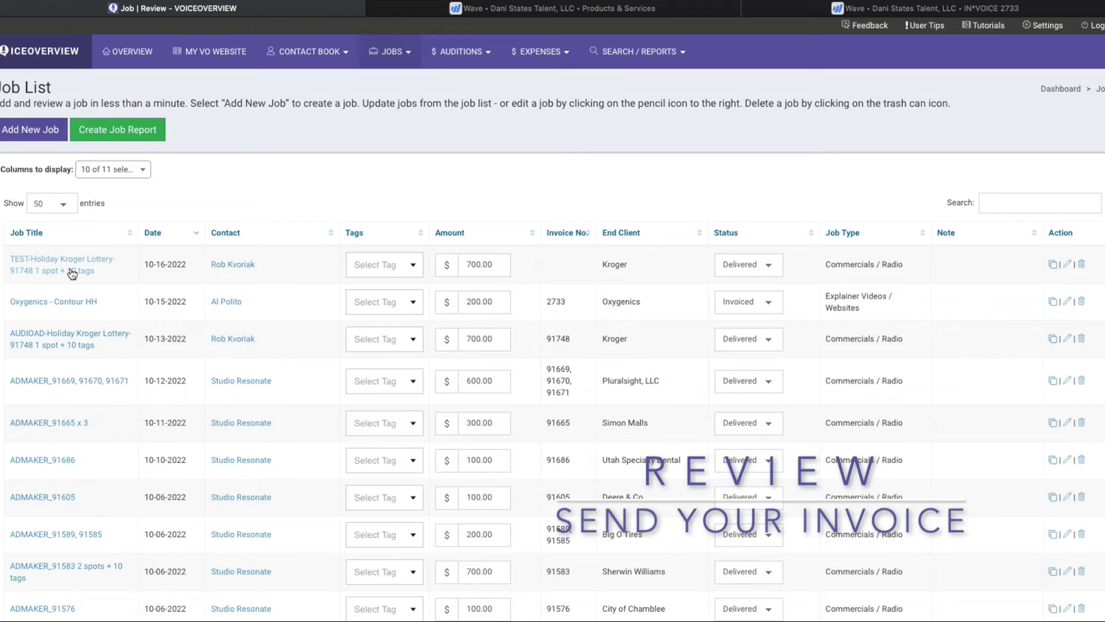
left_click(72, 270)
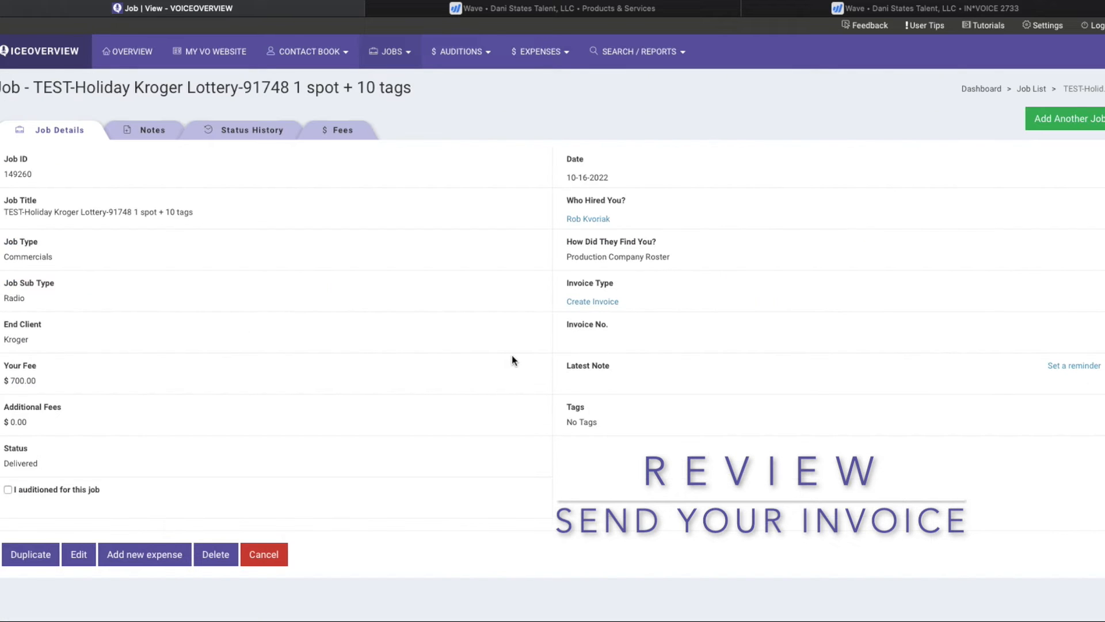
left_click(604, 302)
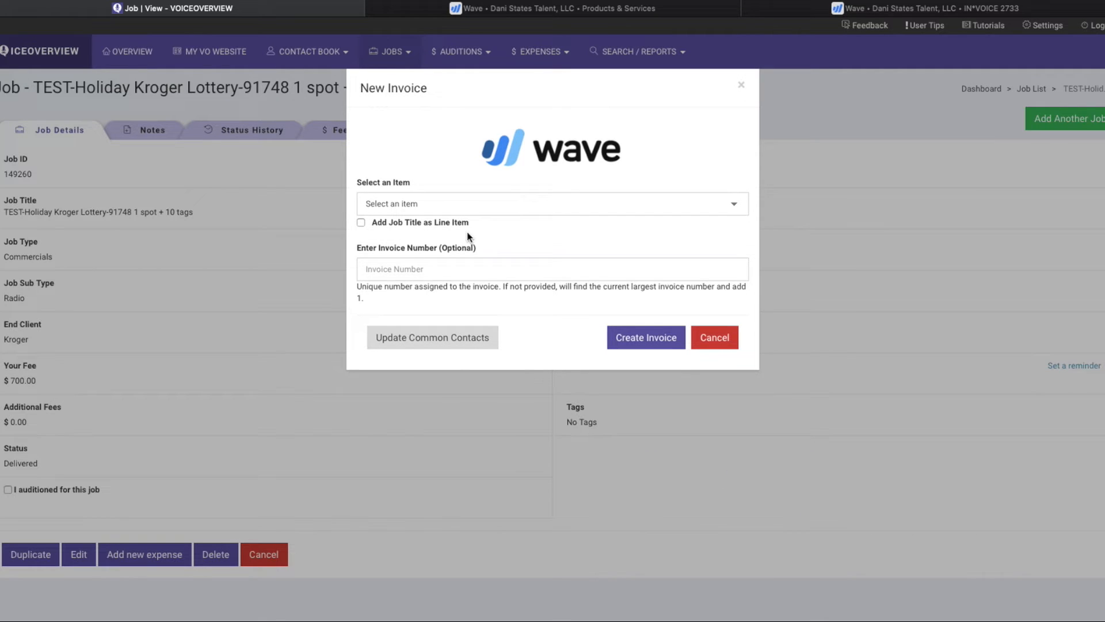
Create the Kroger job's invoice with Voiceover Recording as its item, leaving the invoice number blank.
left_click(413, 205)
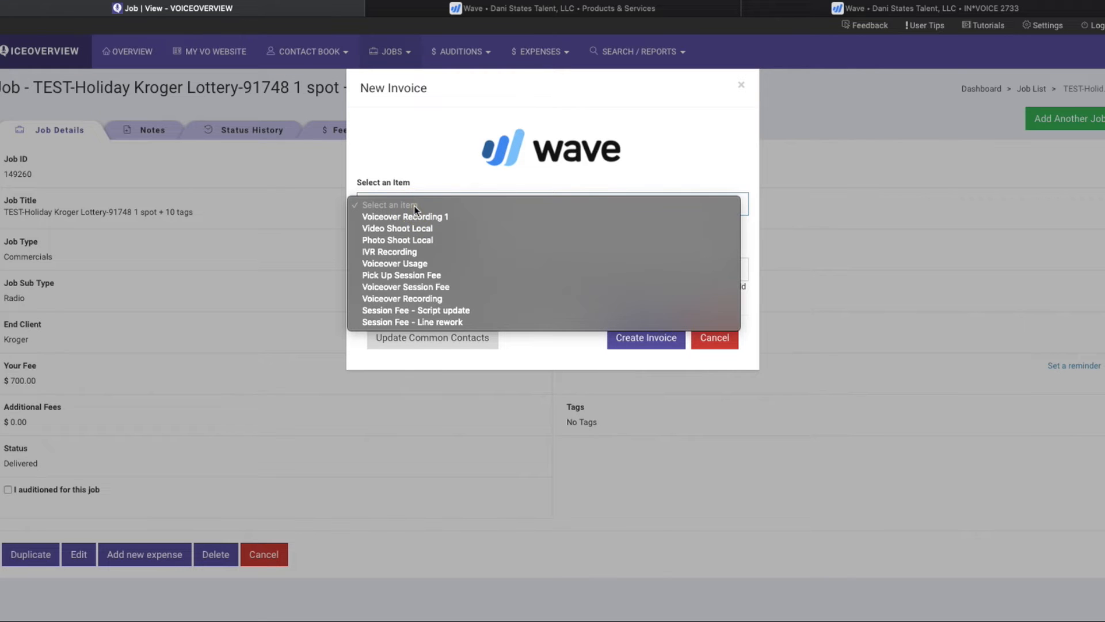
left_click(408, 299)
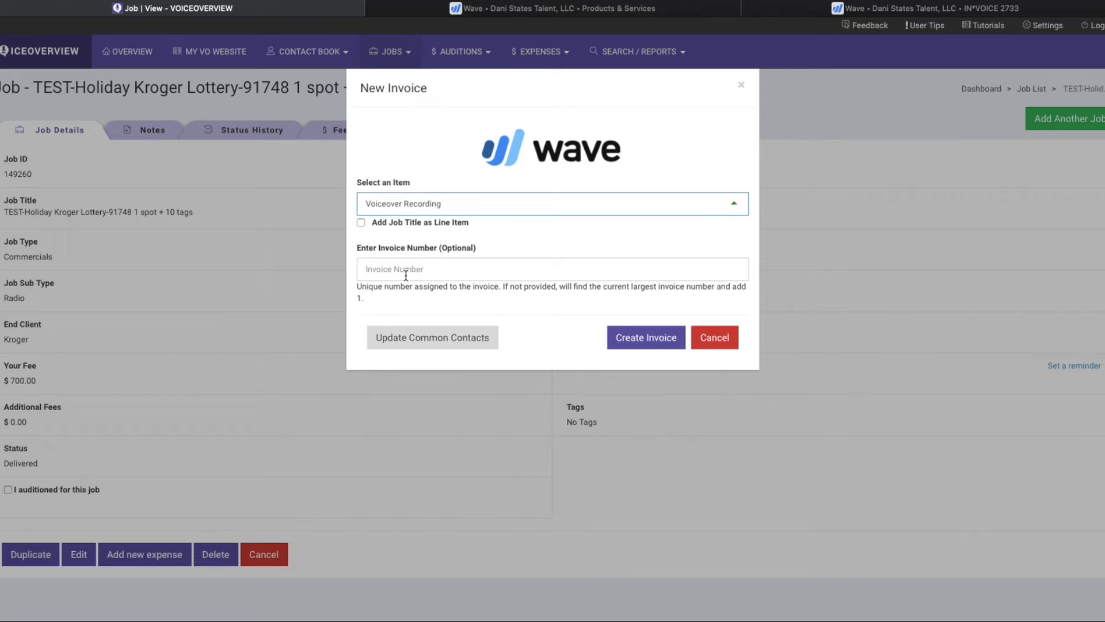
left_click(637, 338)
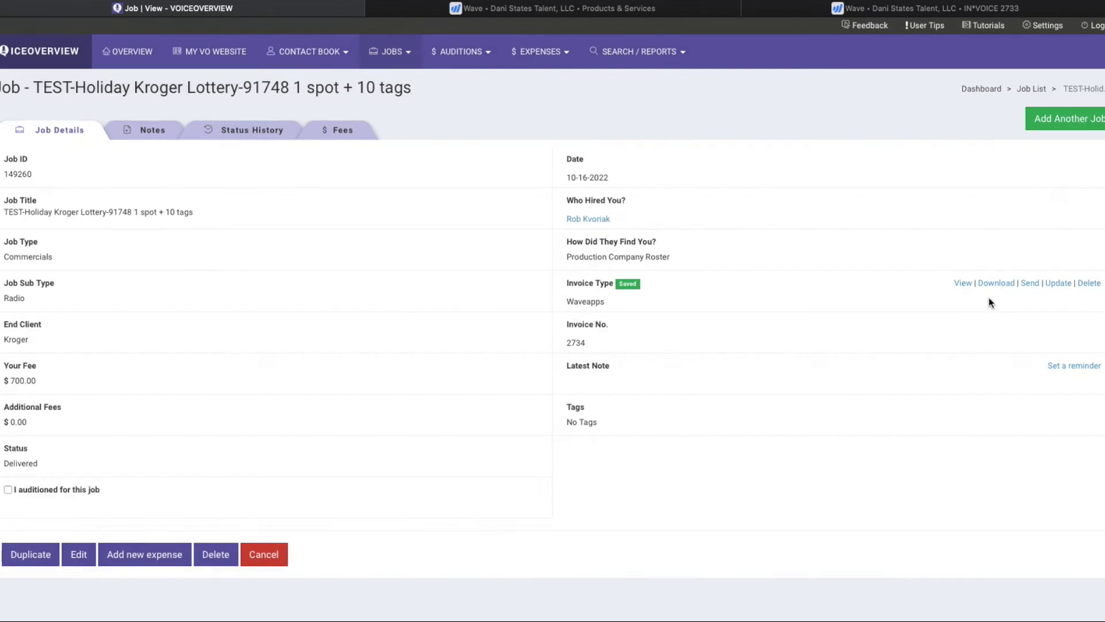
Preview the new Kroger invoice as the customer sees it and open its invoice page in Wave.
left_click(963, 282)
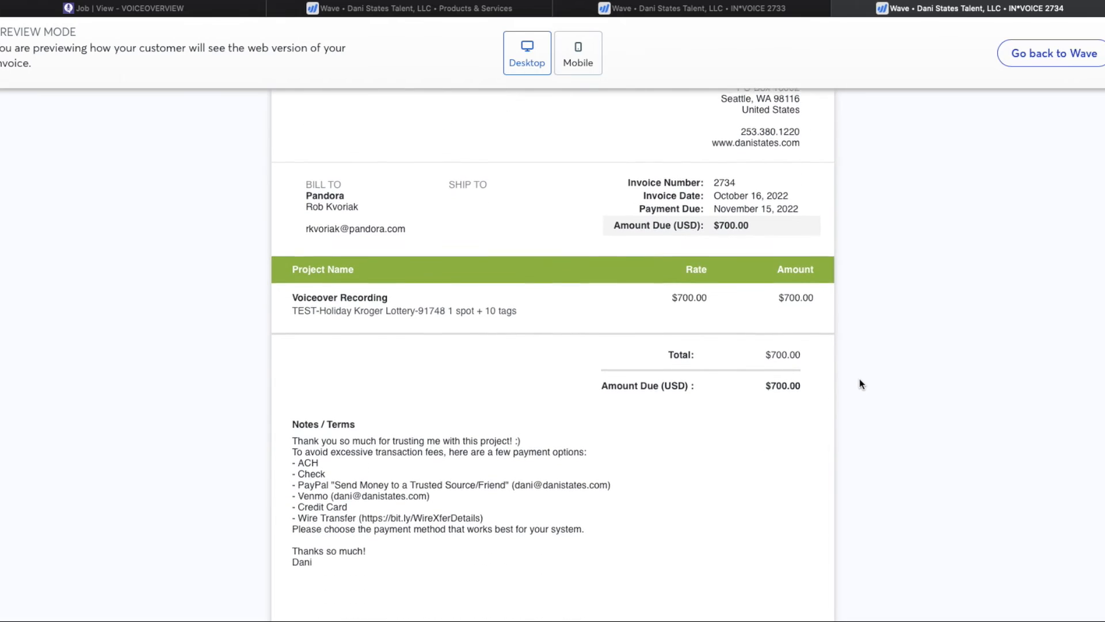
scroll(860, 381, "up", 1)
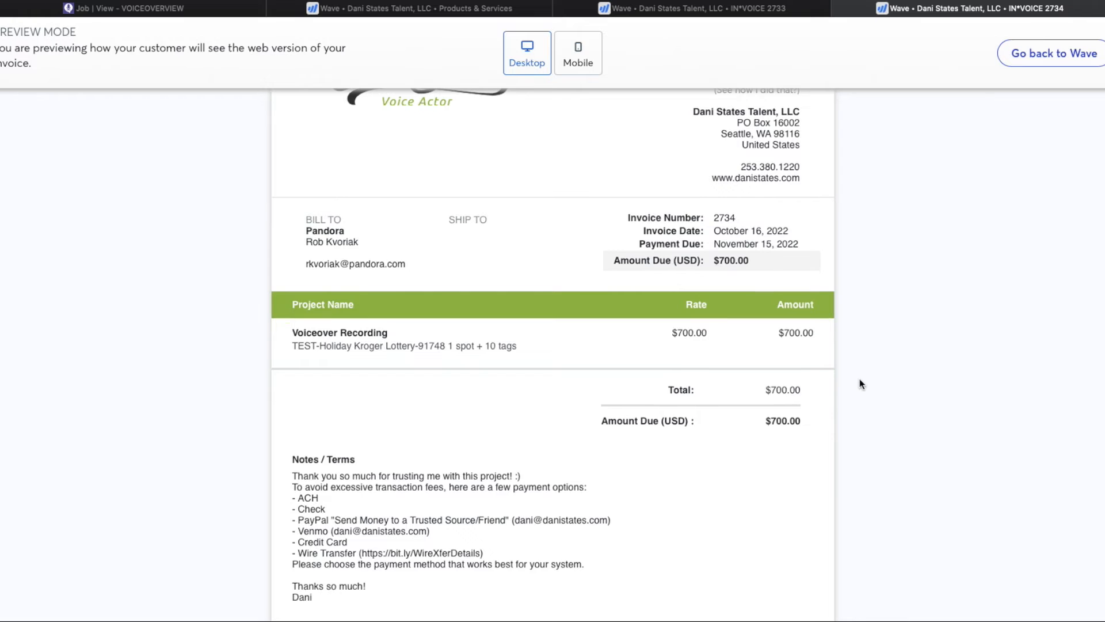
scroll(859, 378, "up", 7)
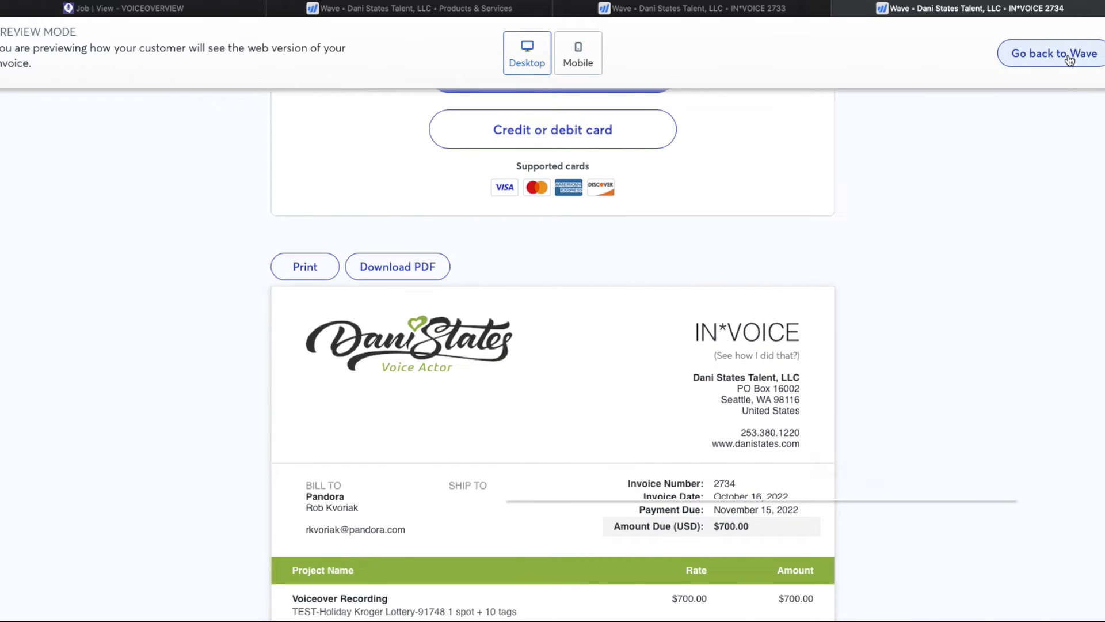
left_click(1069, 55)
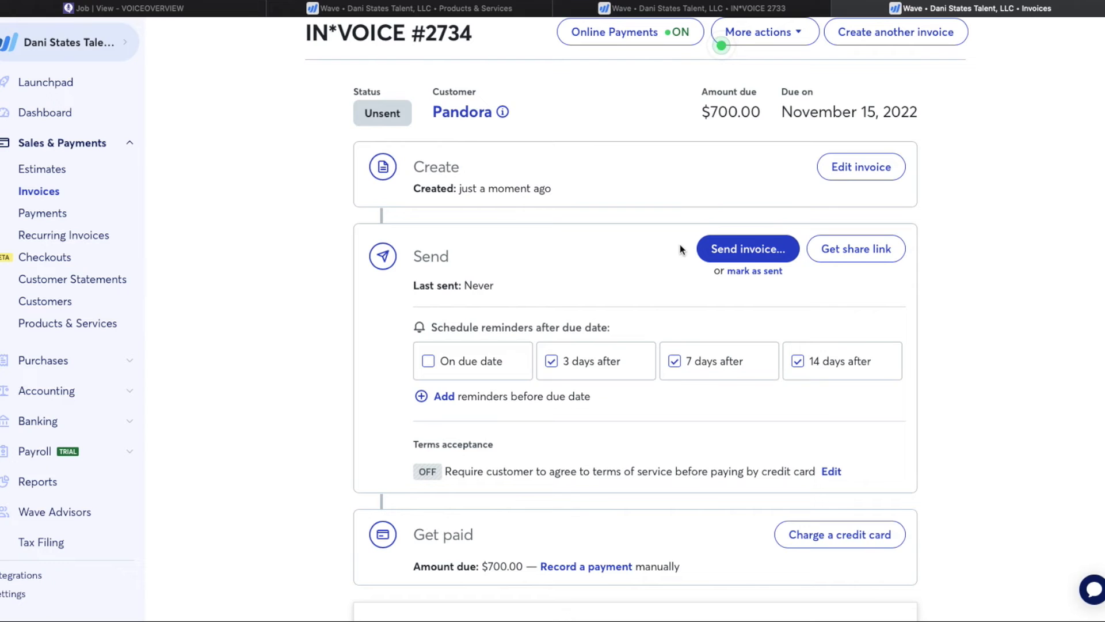
Open the Kroger invoice for editing and add a second line using the Voiceover Recording item.
left_click(848, 174)
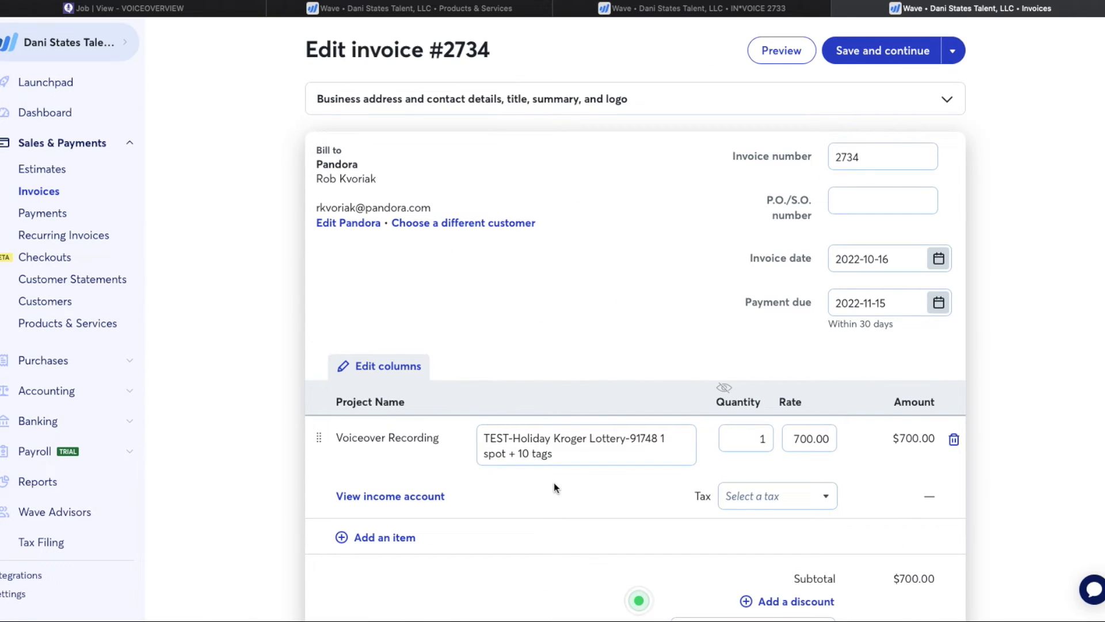
scroll(556, 488, "down", 3)
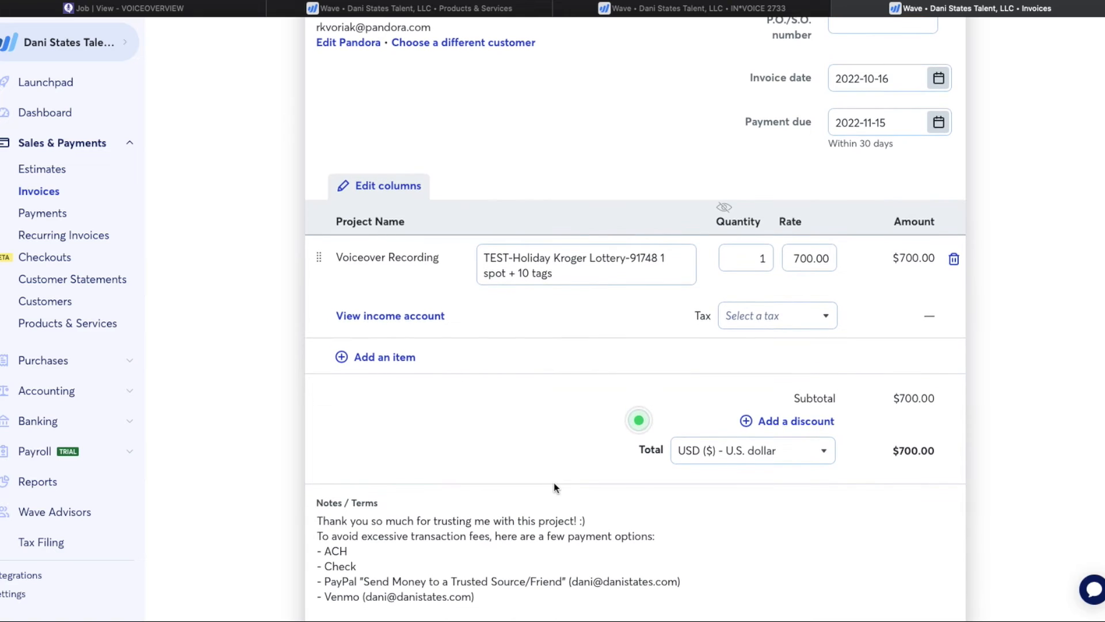
left_click(369, 362)
scroll(410, 499, "down", 1)
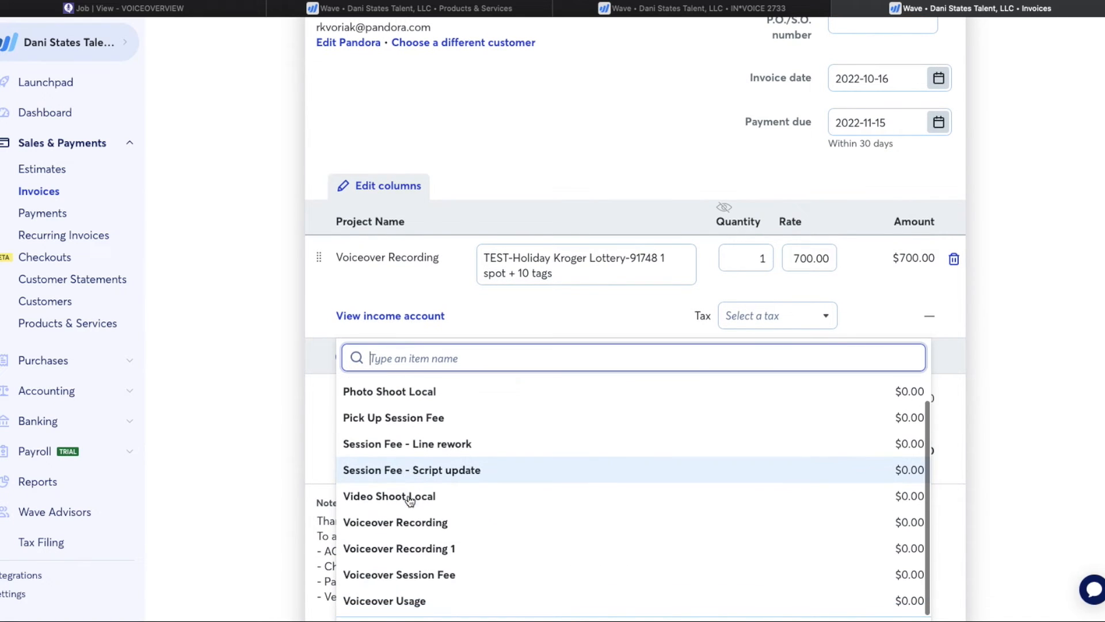
left_click(403, 522)
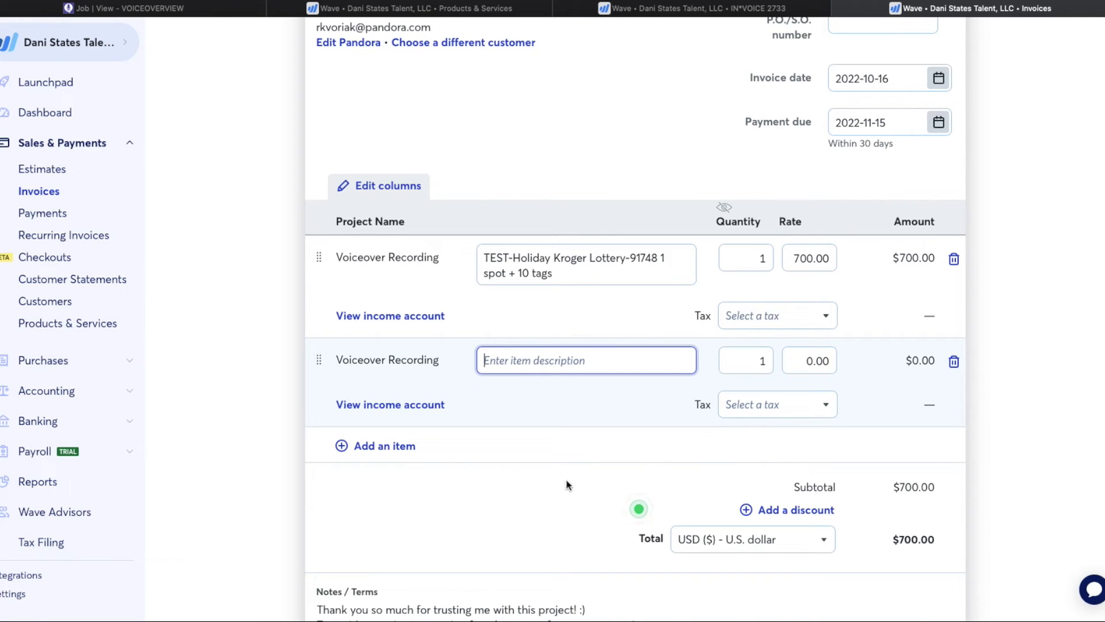
Copy the job title ADMAKER_91669, 91670, 91671 from VoiceOverview's job list as the second line's description and set its rate to 600.
left_click(244, 15)
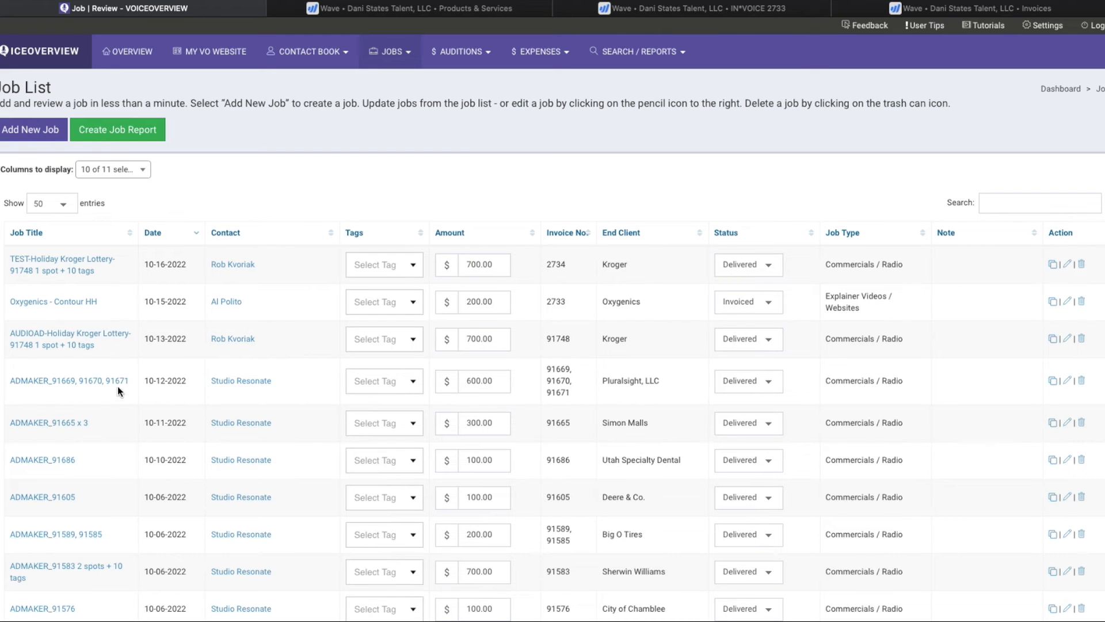
left_click_drag(130, 381, 7, 387)
key("ctrl+c")
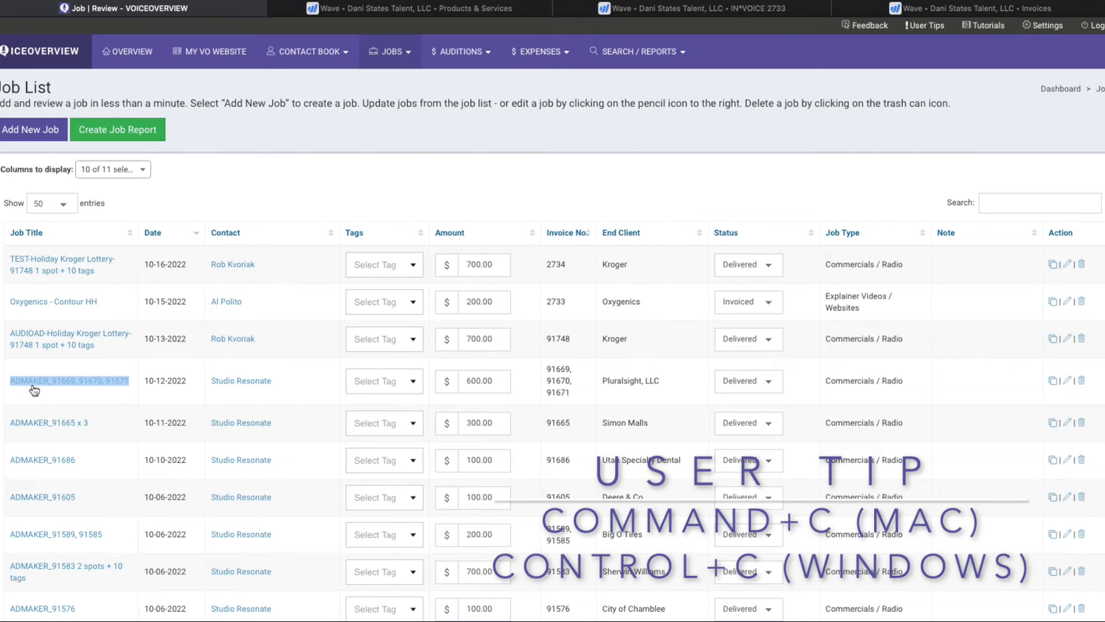
left_click(898, 9)
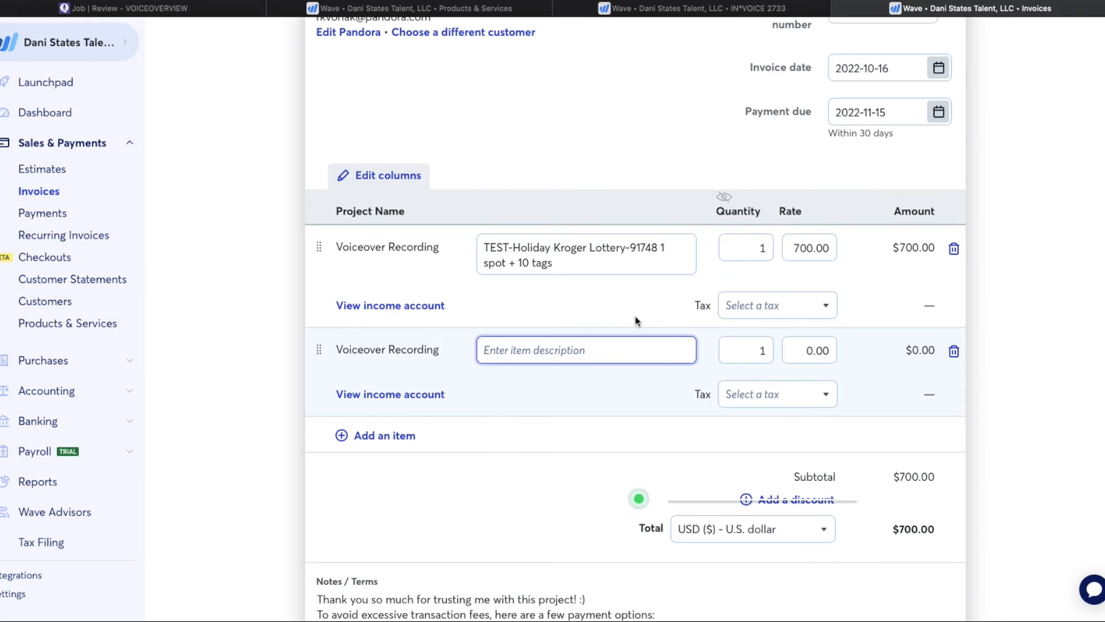
scroll(636, 322, "down", 1)
scroll(636, 321, "down", 1)
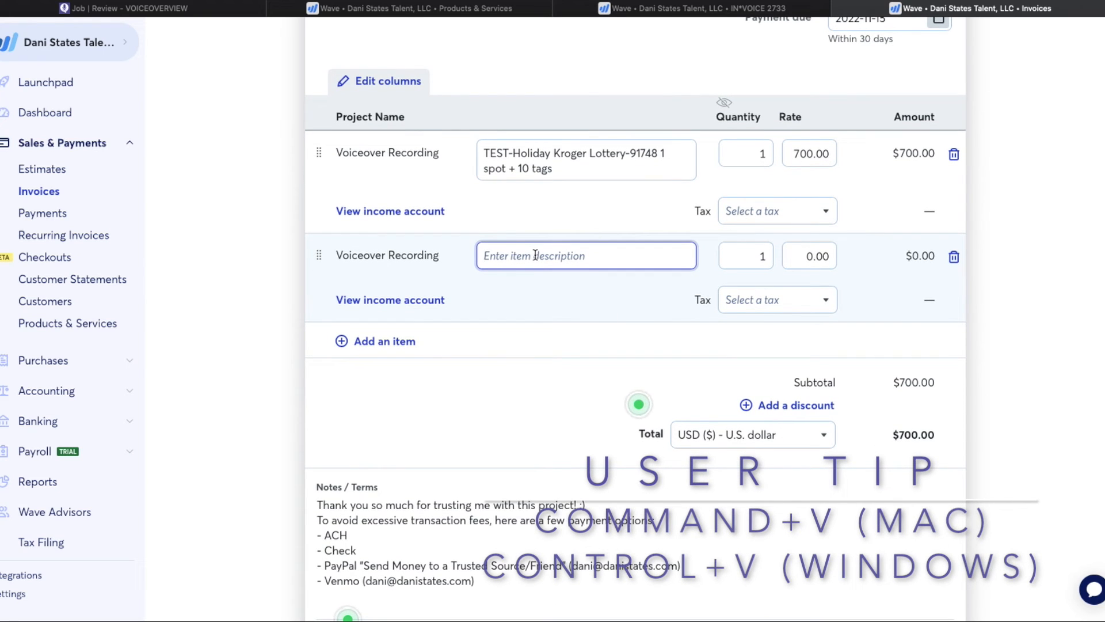
key("ctrl+v")
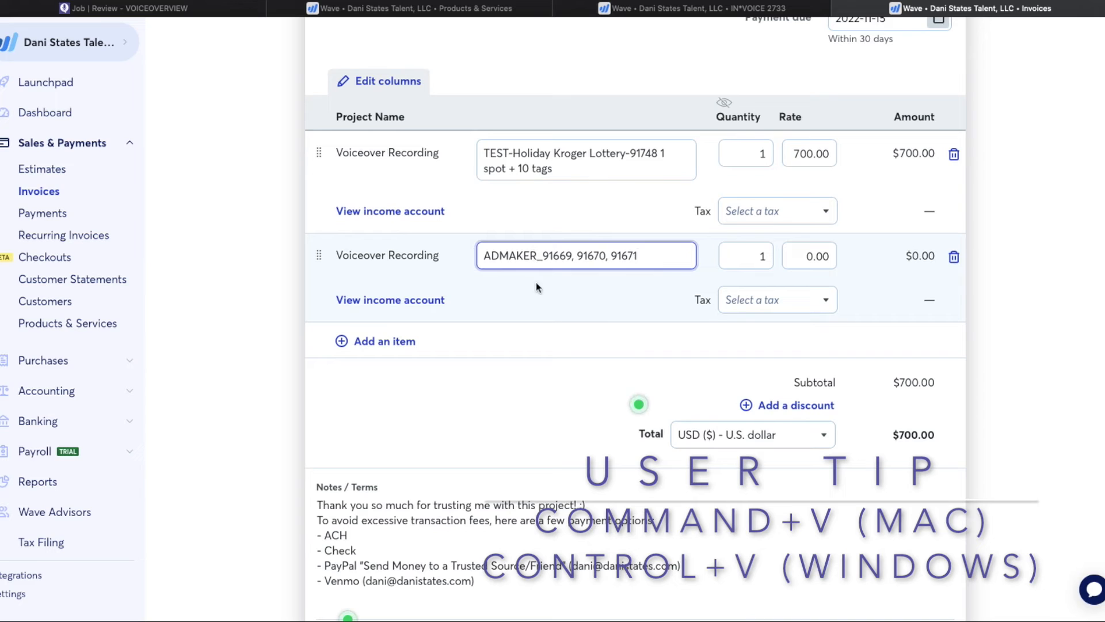
left_click_drag(804, 262, 839, 256)
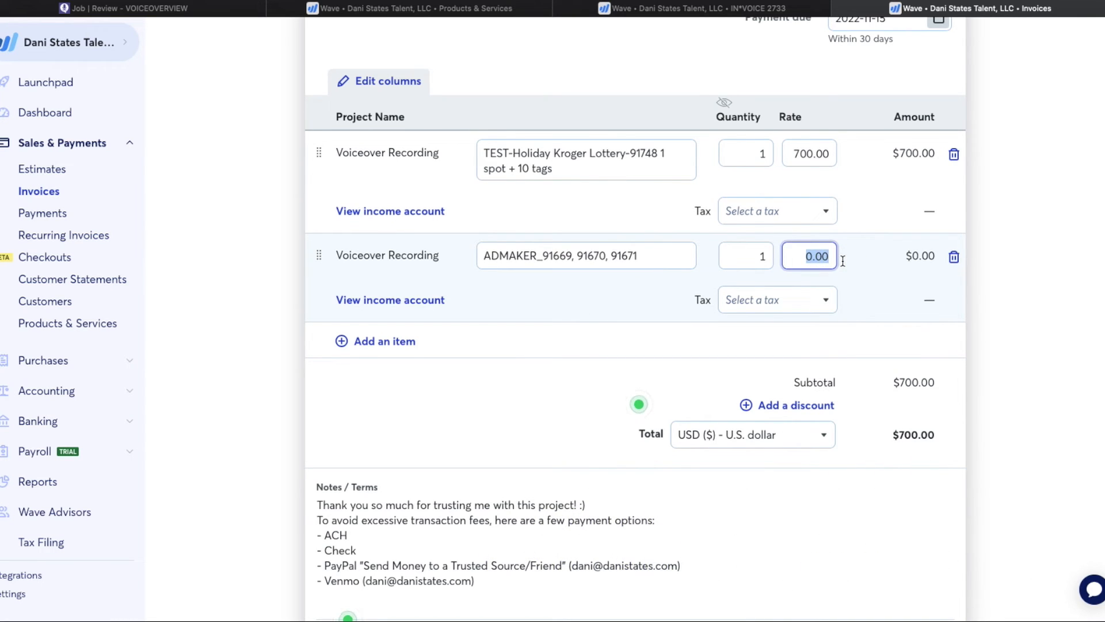
type("600")
Add a third Voiceover Recording line, described with the job title ADMAKER_91589, 91585 copied from VoiceOverview's job list.
left_click(392, 350)
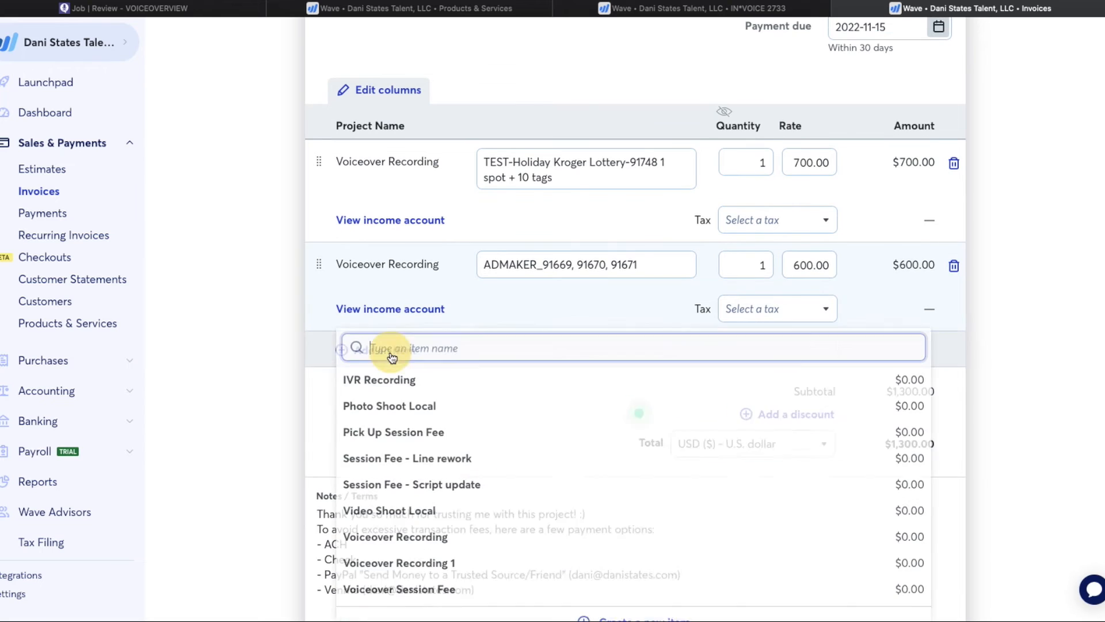
left_click(396, 540)
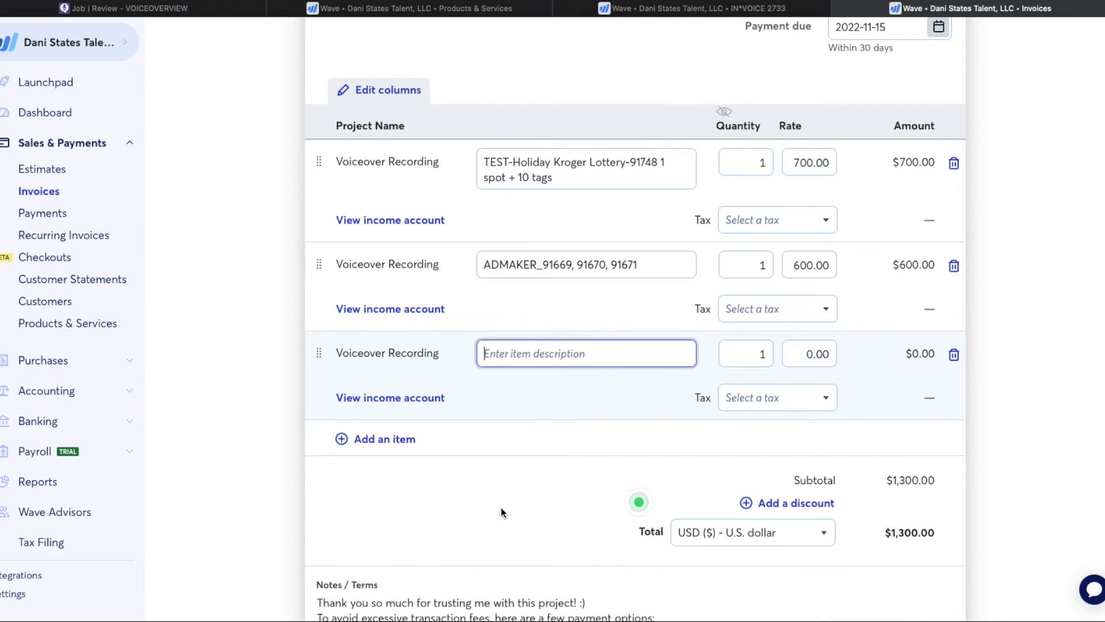
left_click(184, 9)
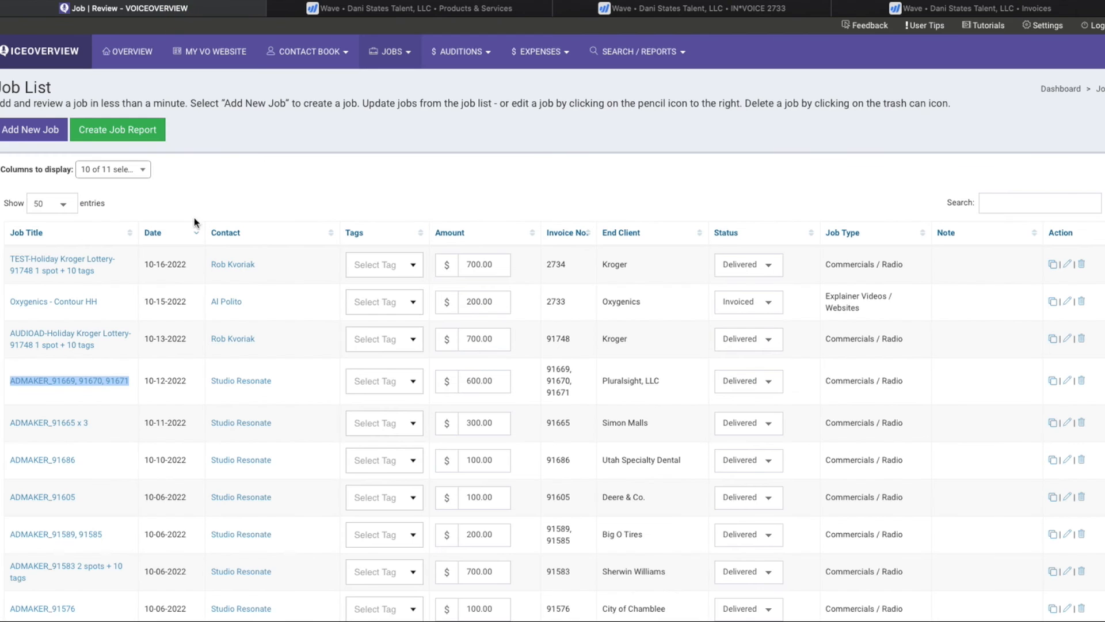
scroll(244, 390, "down", 1)
scroll(245, 390, "down", 3)
left_click_drag(106, 406, 12, 407)
key("ctrl+c")
left_click(914, 8)
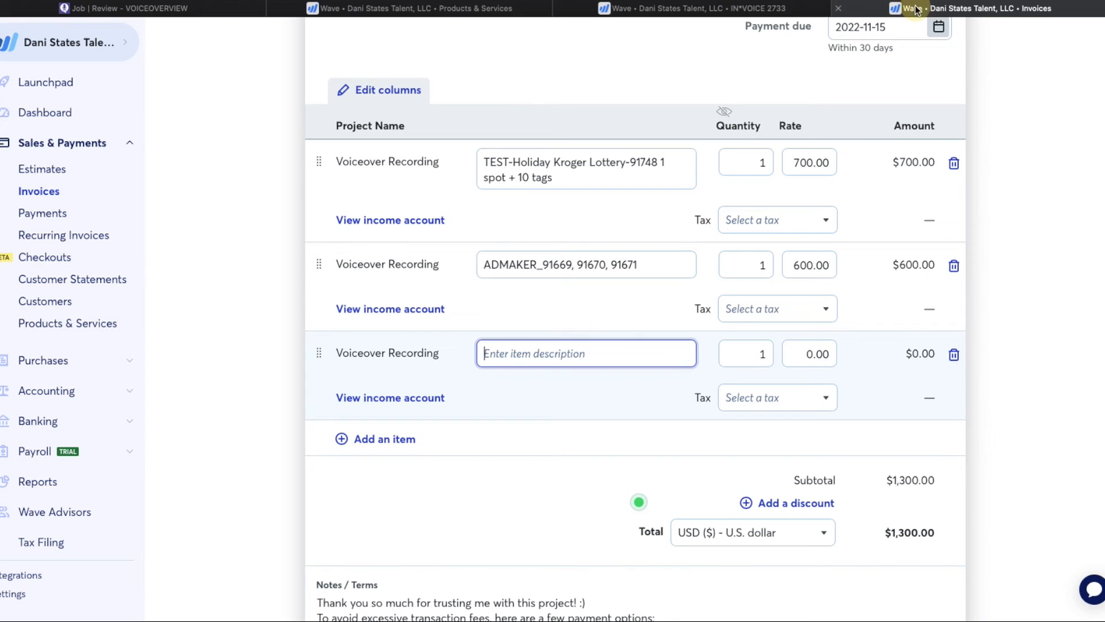
key("ctrl+v")
Set the third line's rate to 200, save the invoice and review its line items.
left_click(815, 353)
type("300")
key("BackSpace")
key("BackSpace")
key("BackSpace")
type("200")
scroll(883, 281, "up", 5)
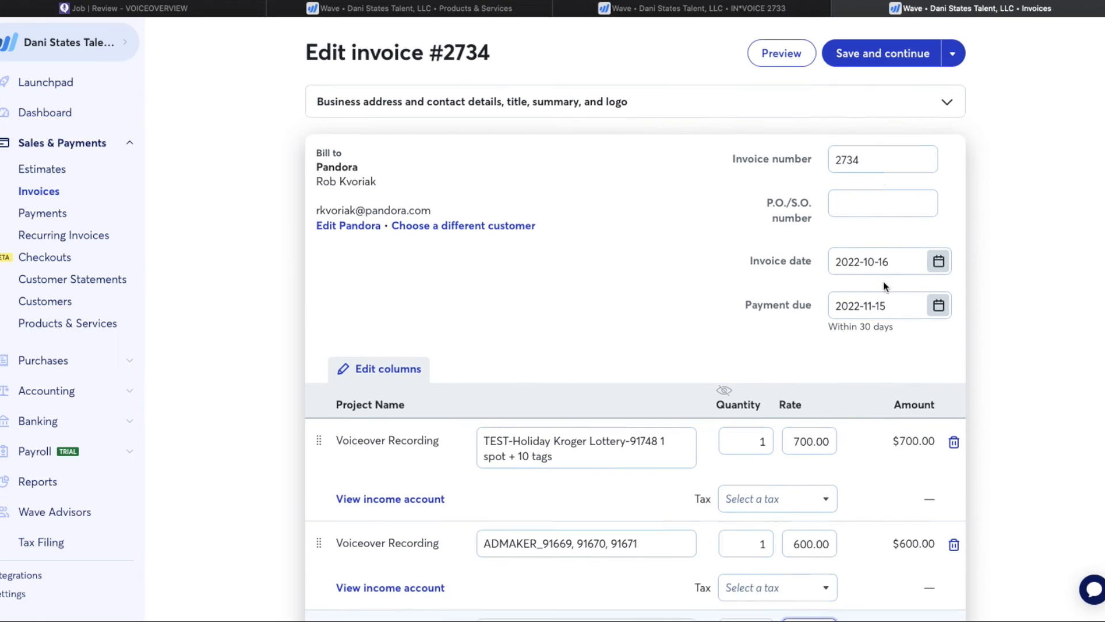
left_click(884, 57)
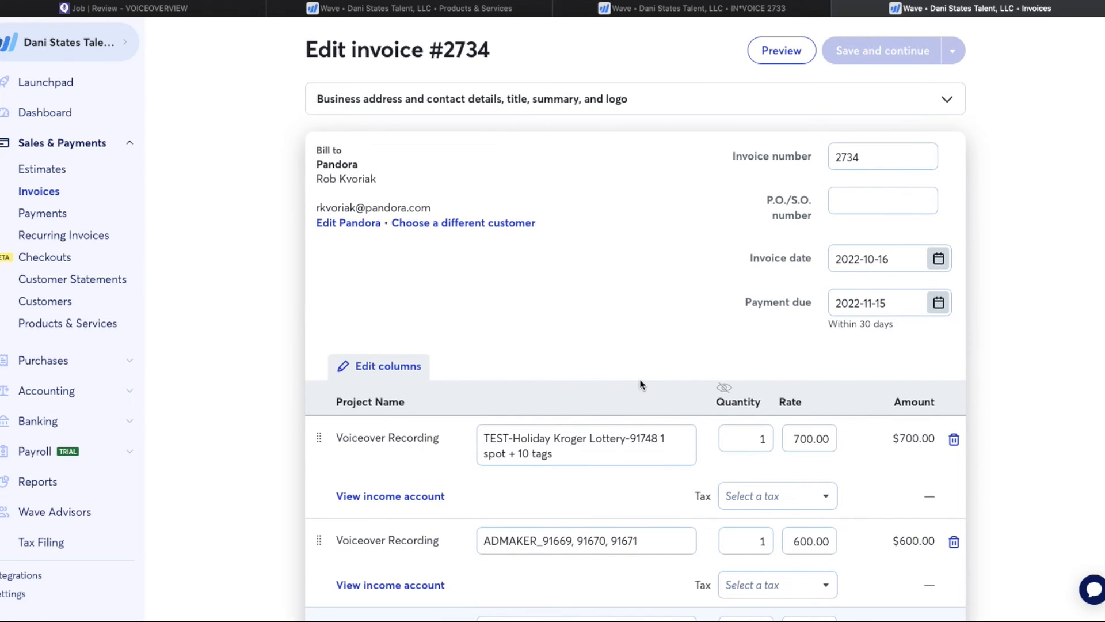
scroll(625, 504, "down", 8)
scroll(625, 505, "down", 3)
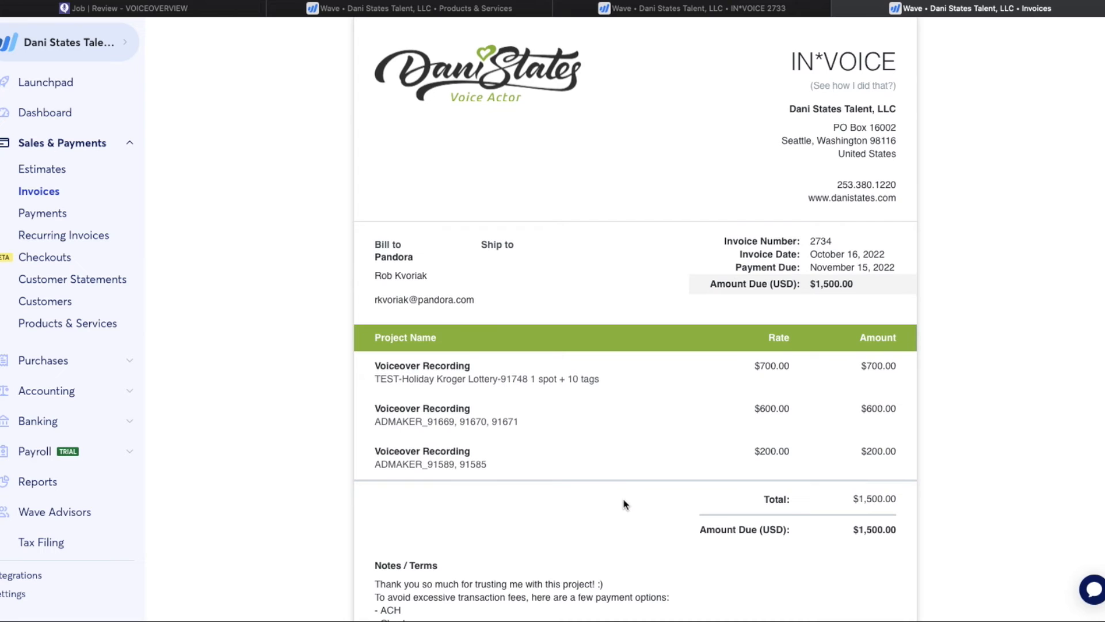
Open the TEST-Holiday Kroger Lottery job in VoiceOverview and view its updated invoice's line items as the customer sees them.
left_click(124, 8)
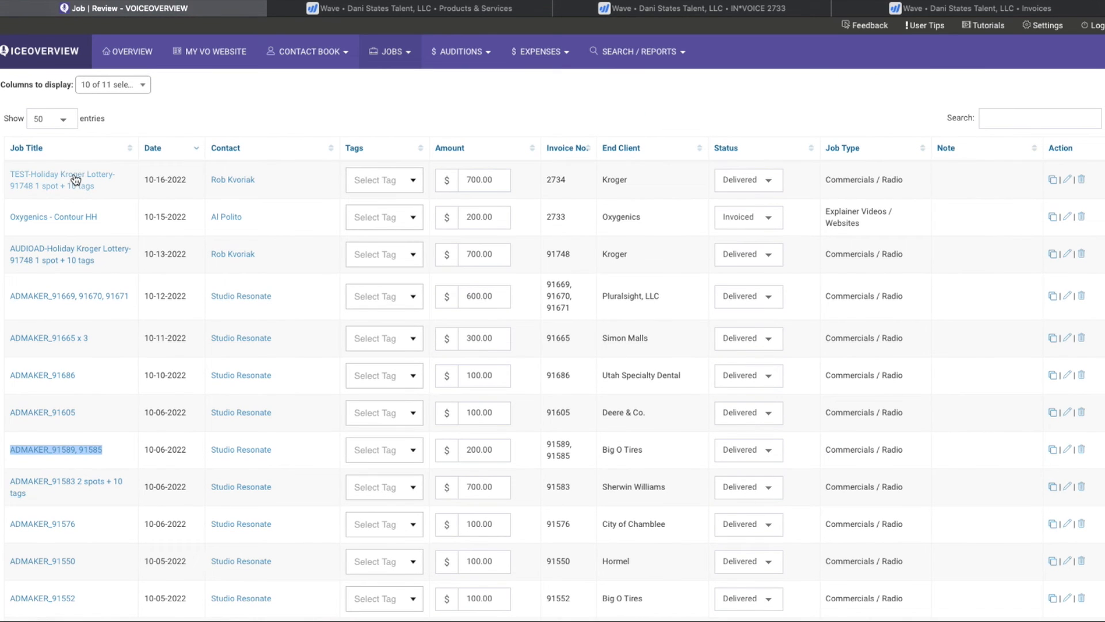
left_click(75, 180)
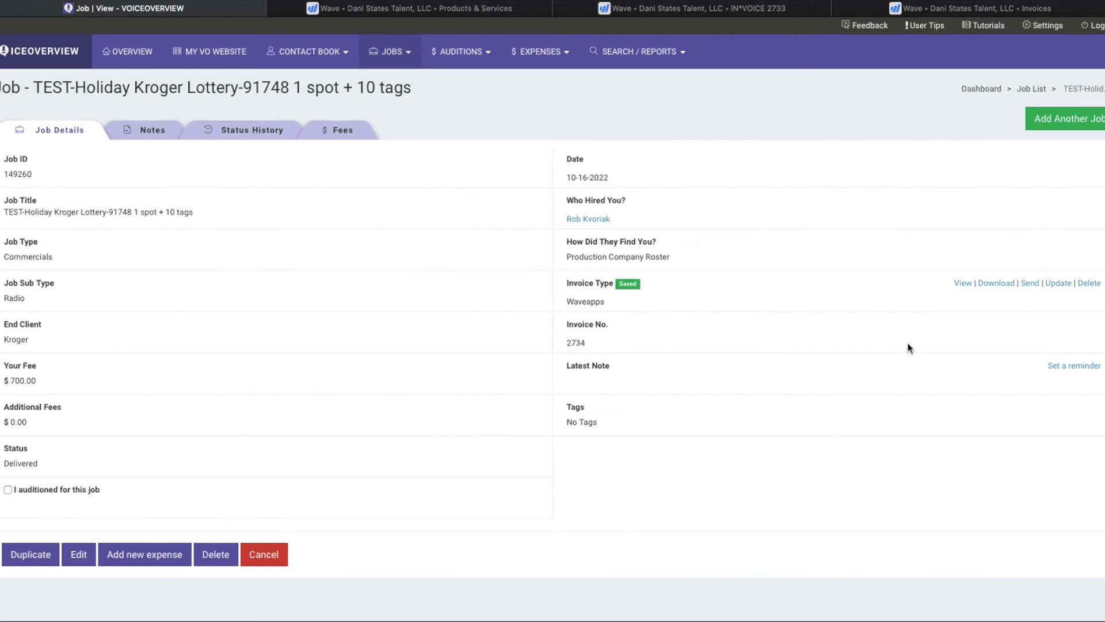
left_click(962, 282)
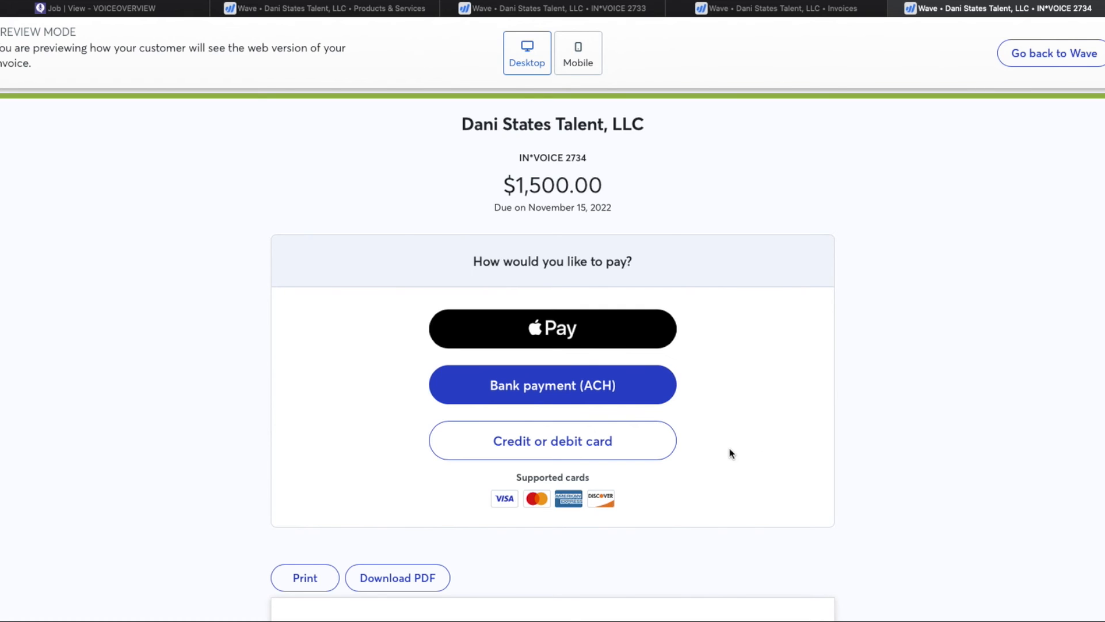
scroll(730, 448, "down", 8)
scroll(730, 448, "down", 2)
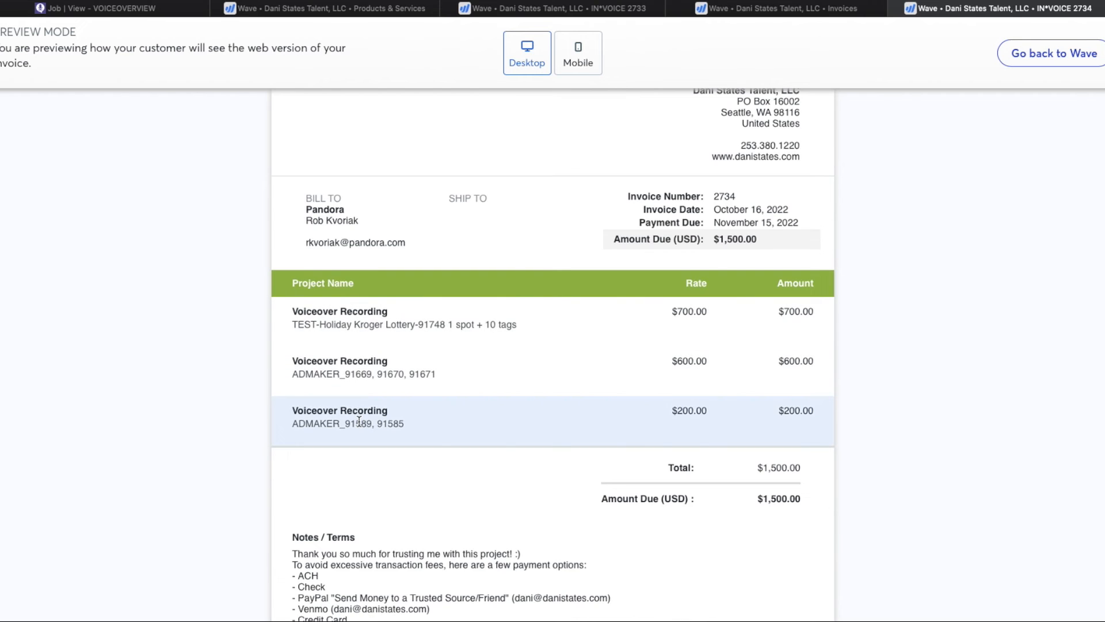
Try to send the invoice from the Kroger job in VoiceOverview with the auto-generated subject line and no personal message.
left_click(128, 8)
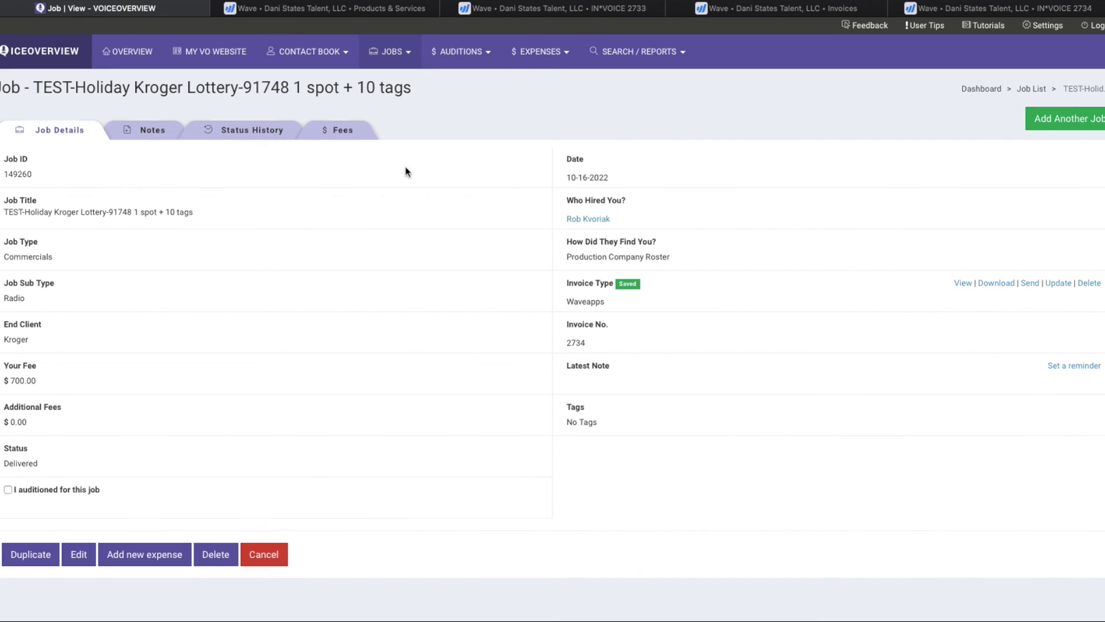
left_click(1030, 284)
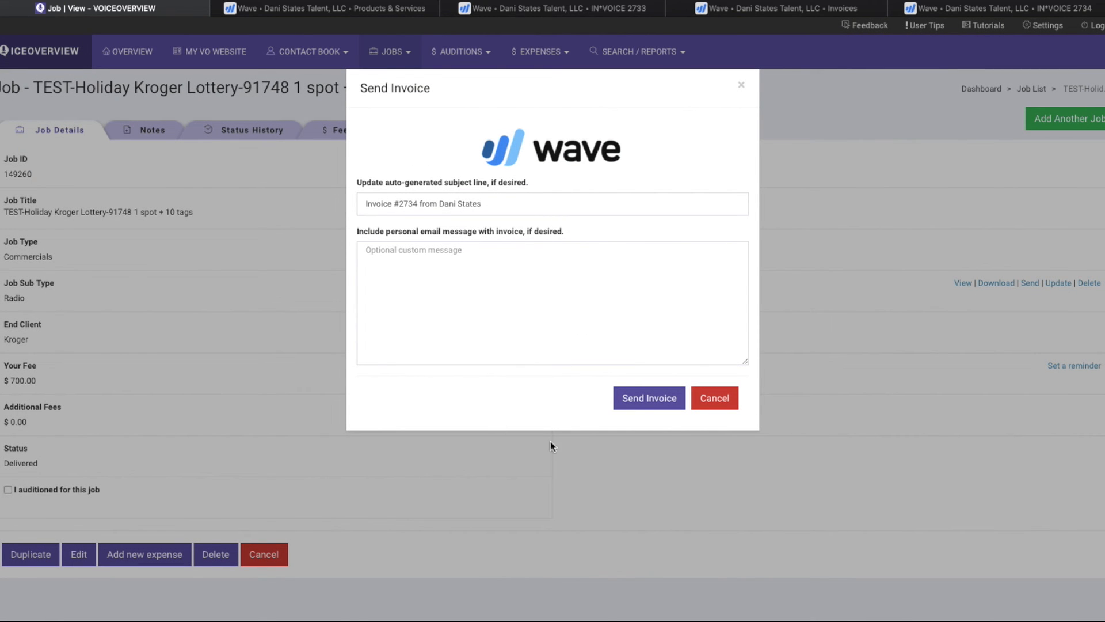
left_click(655, 402)
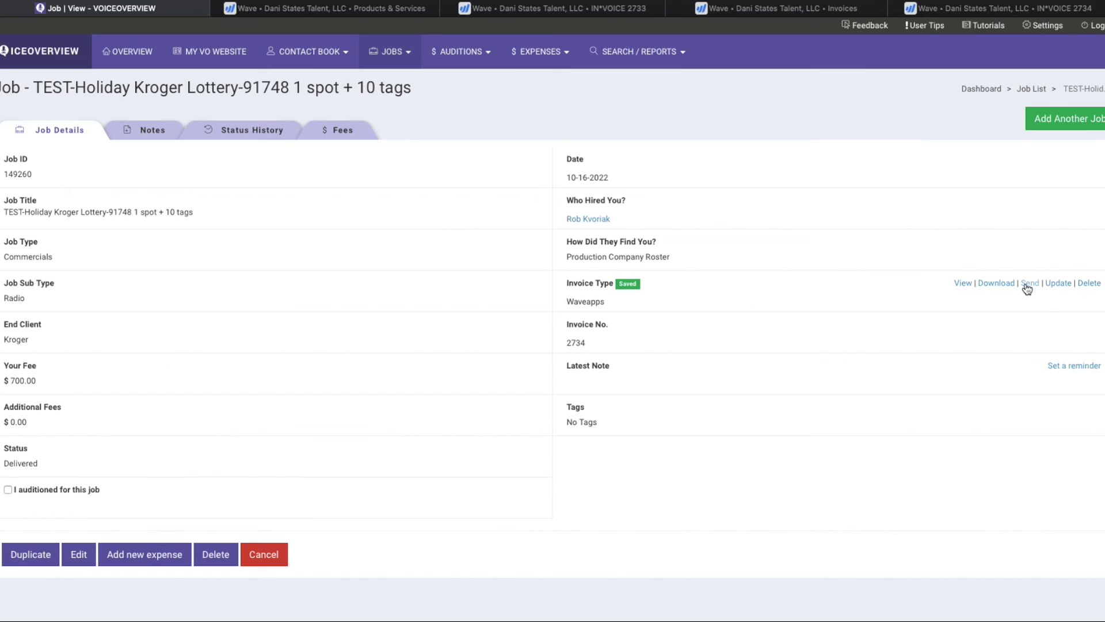
Check the update option for the Kroger job's invoice, close it, and delete the invoice from the job.
left_click(1059, 284)
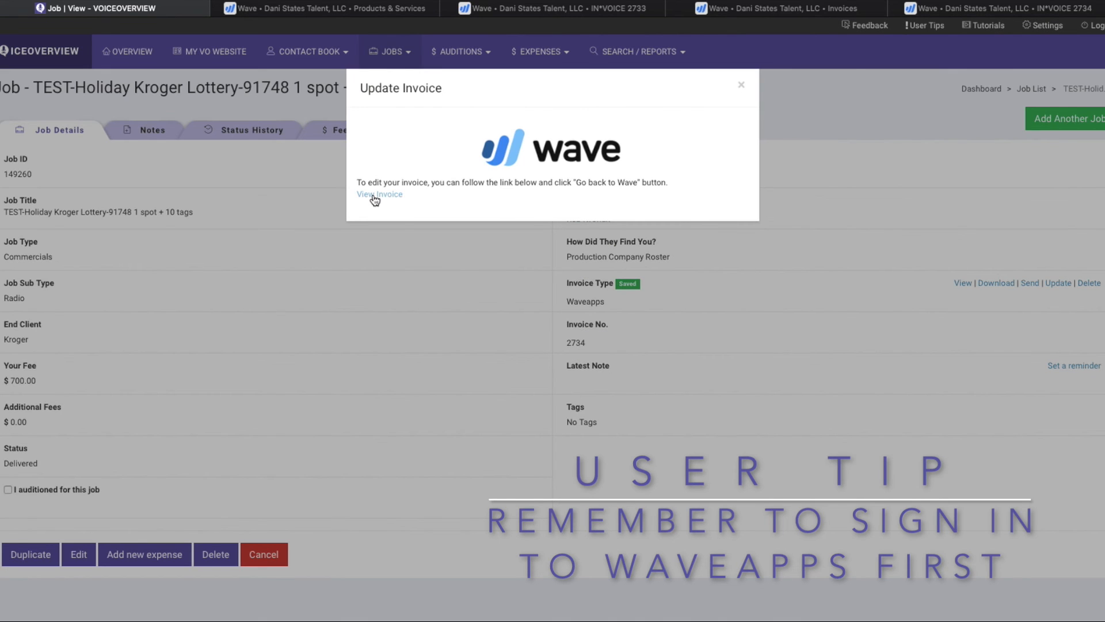
left_click(744, 87)
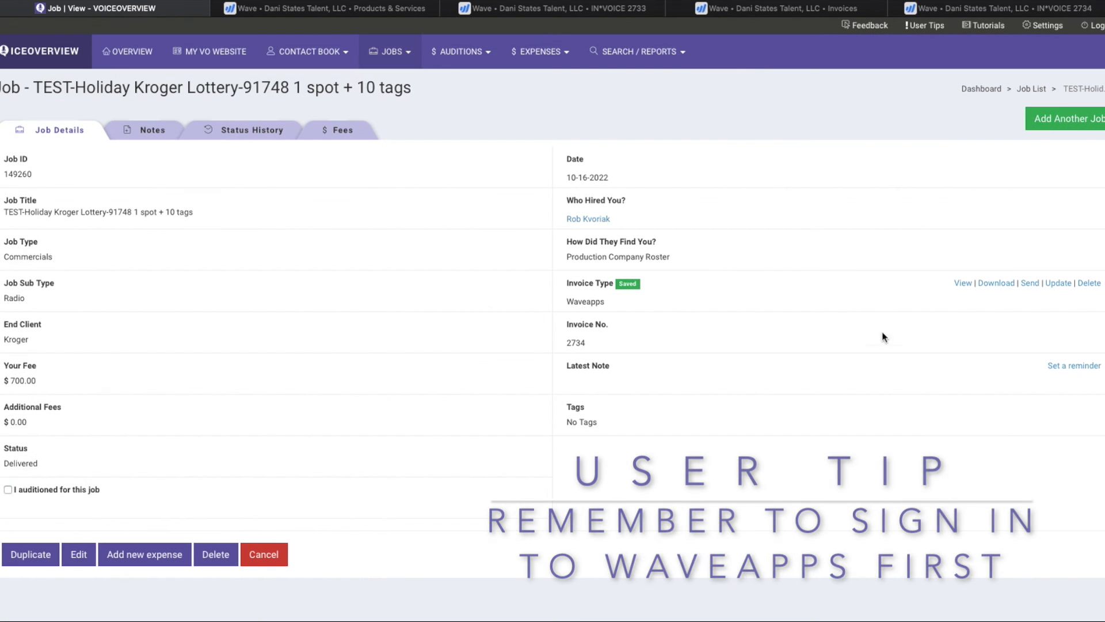
left_click(1090, 284)
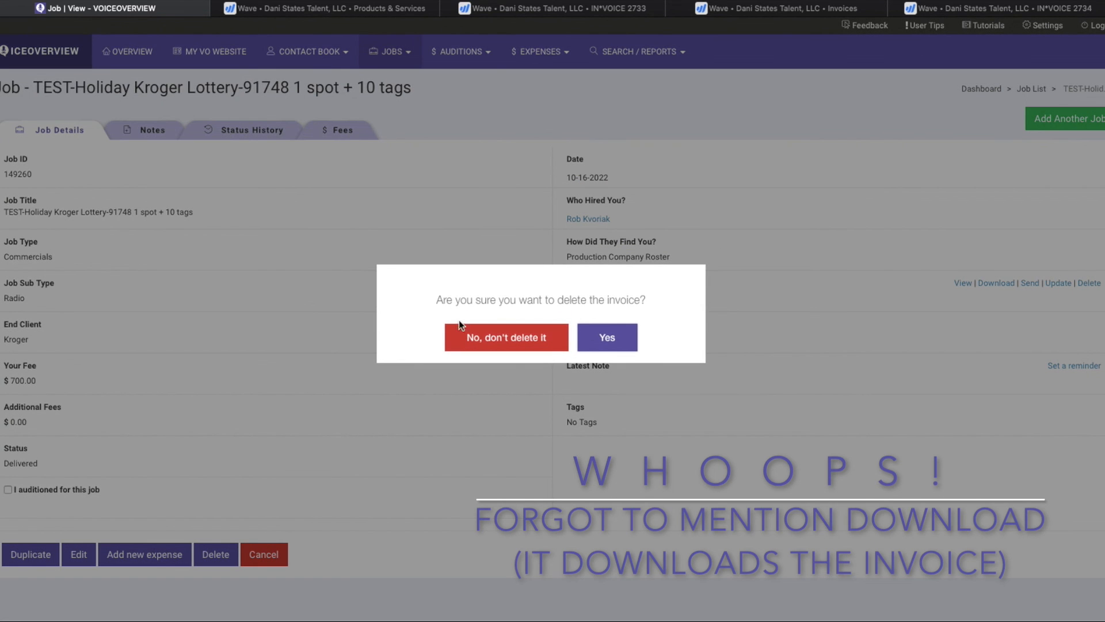
left_click(609, 339)
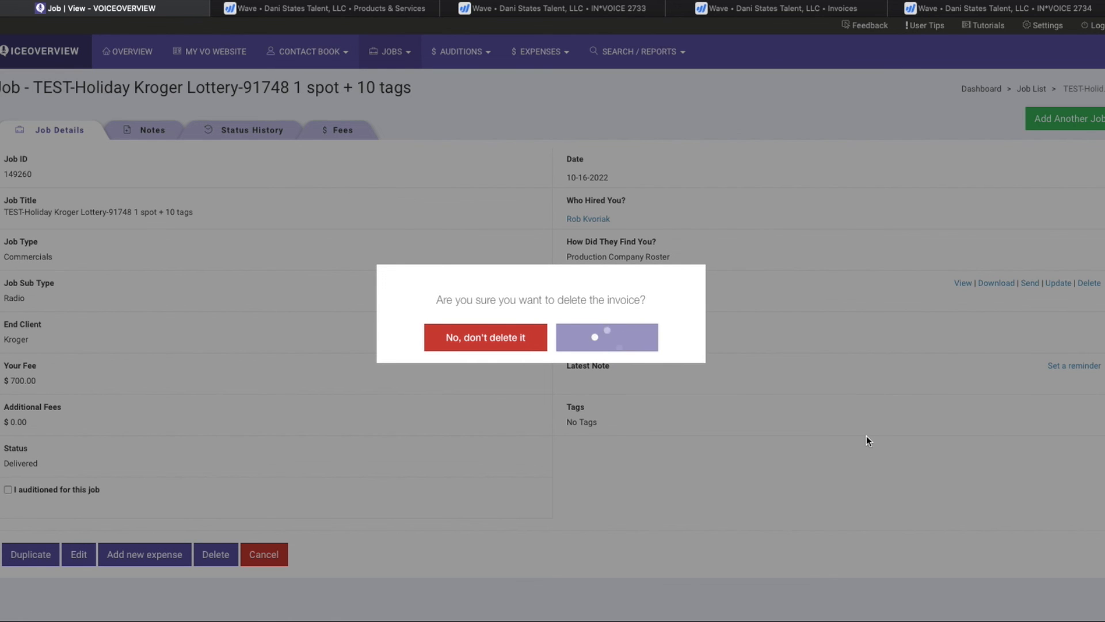